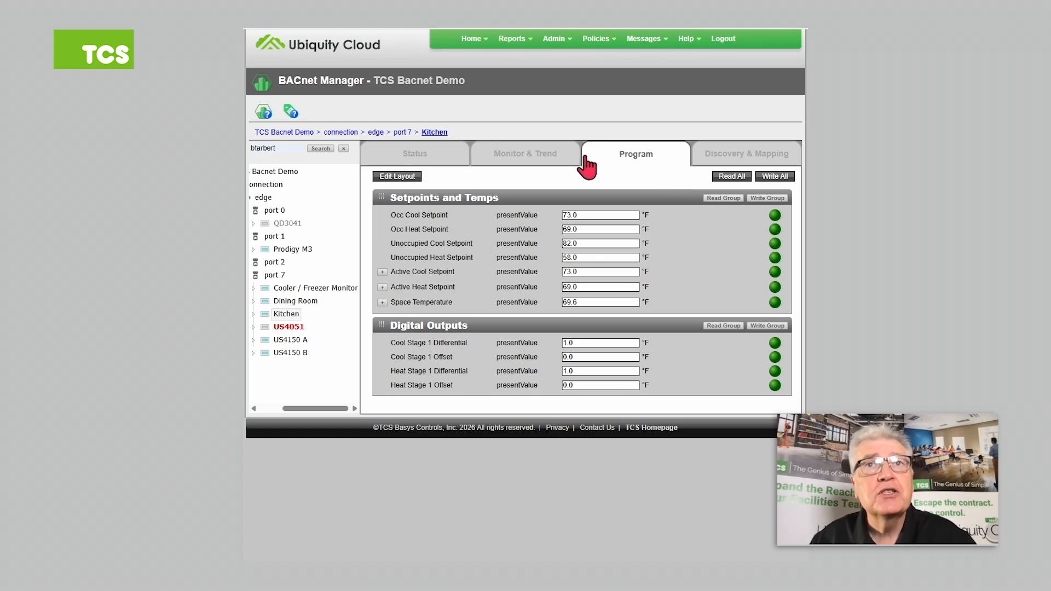
Step: Show the Kitchen controller's Monitor & Trend page and look through the points in its Default Group
click(524, 163)
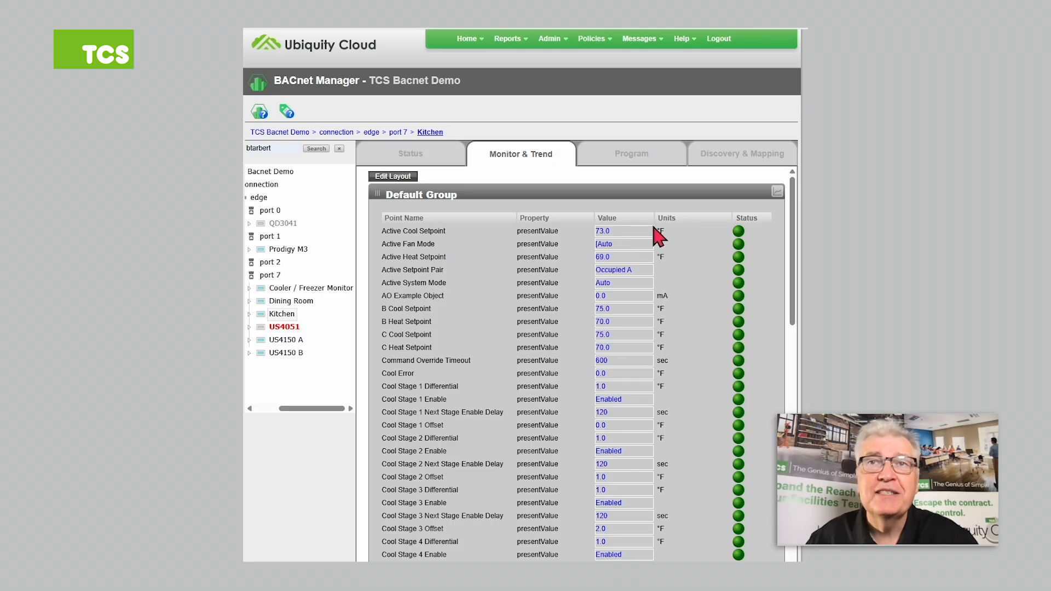
scroll(695, 253, down, 5)
scroll(694, 253, down, 15)
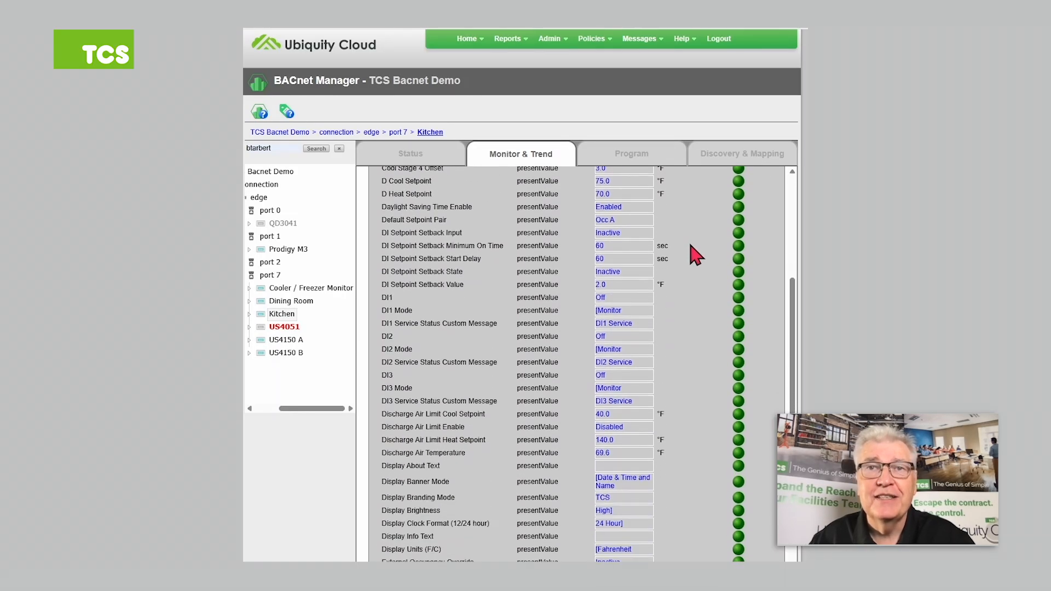
scroll(694, 253, down, 5)
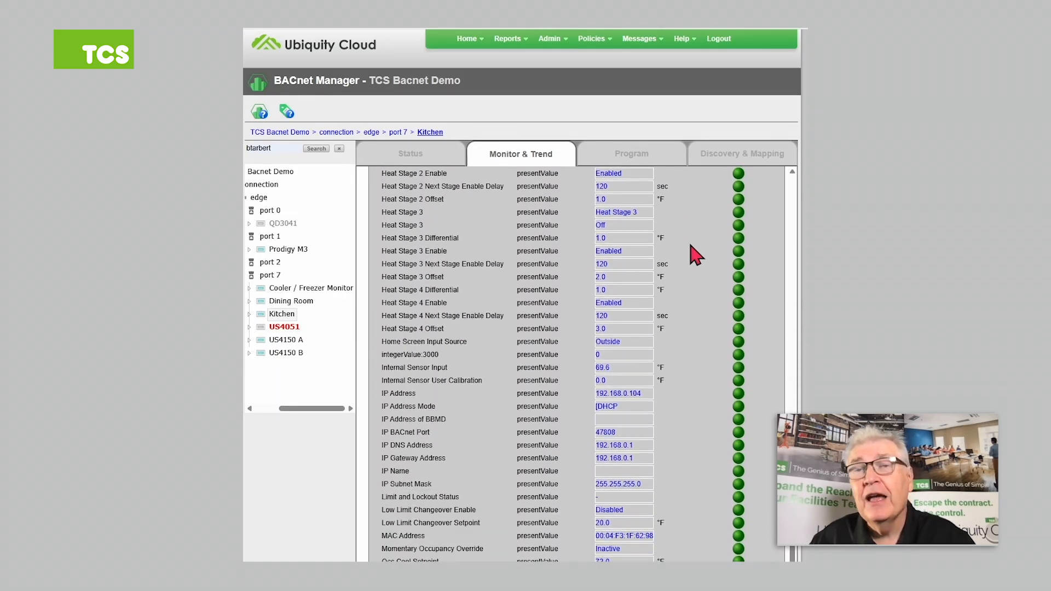
scroll(694, 253, up, 7)
scroll(694, 253, up, 18)
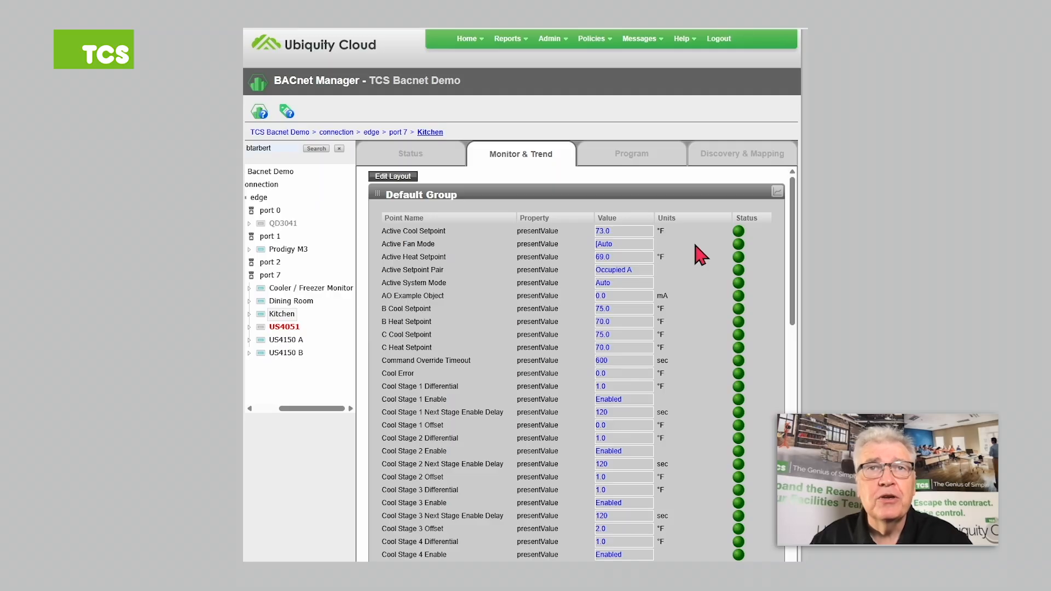
Step: Edit the Kitchen monitoring page layout and delete every point from the Default Group
click(411, 177)
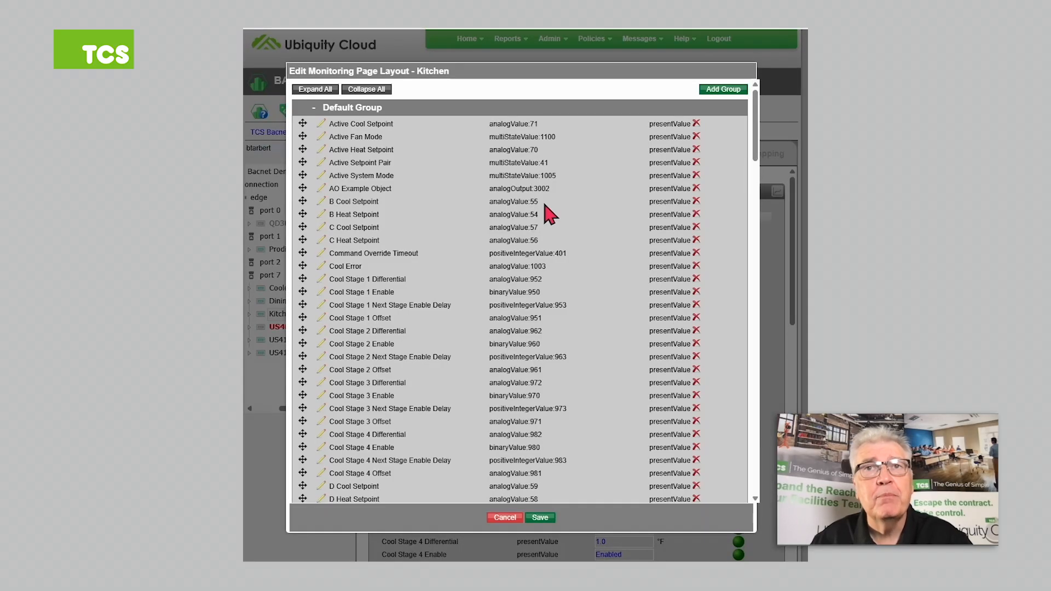
scroll(698, 135, down, 2)
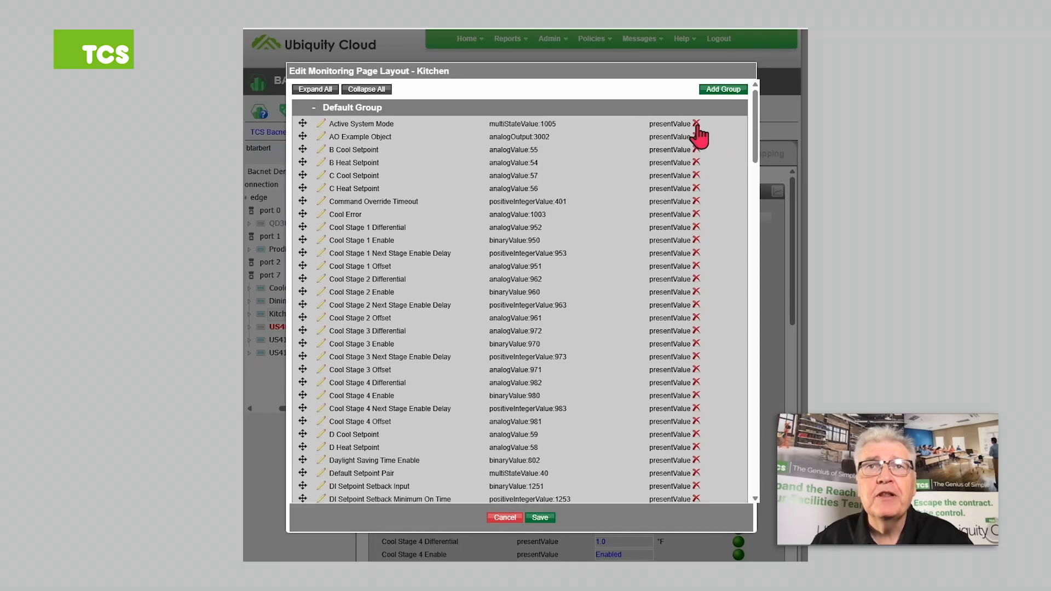
scroll(699, 135, down, 5)
scroll(698, 135, down, 5)
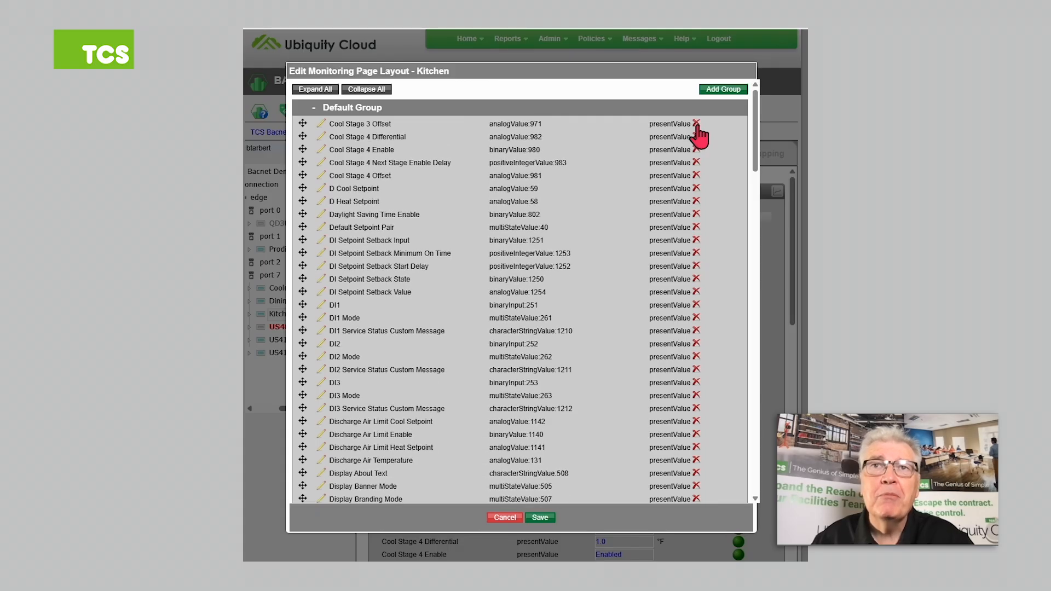
scroll(698, 136, down, 5)
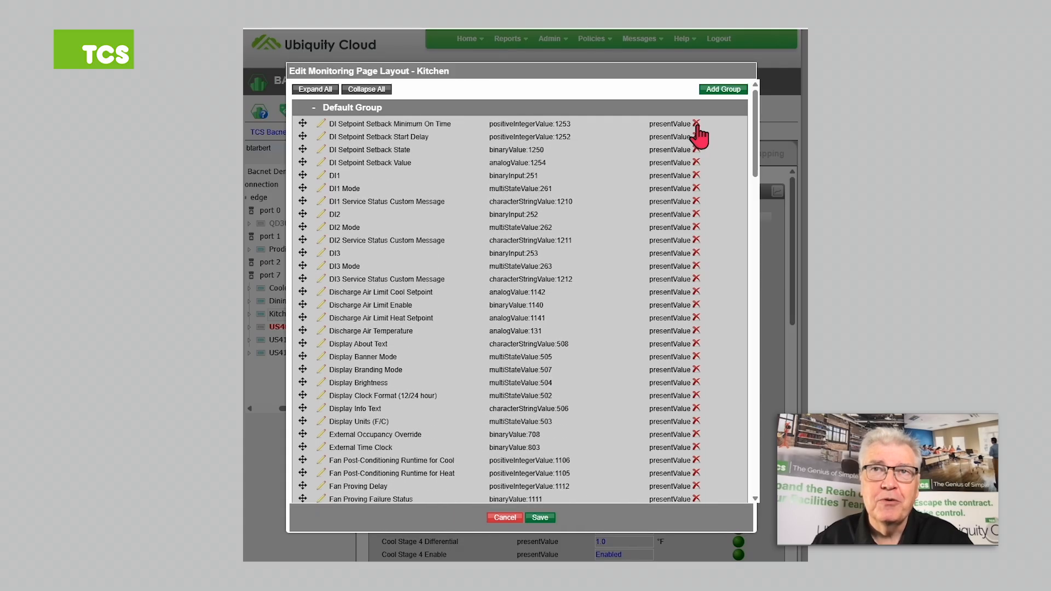
scroll(699, 136, down, 15)
scroll(698, 136, down, 20)
scroll(698, 136, down, 20)
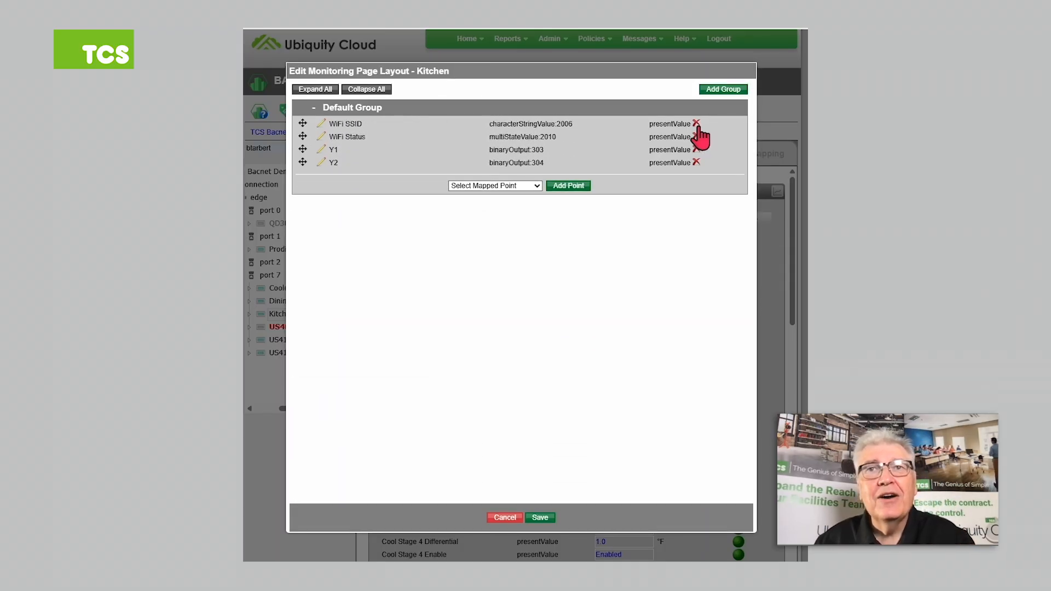
click(696, 125)
click(696, 125)
click(697, 126)
click(696, 126)
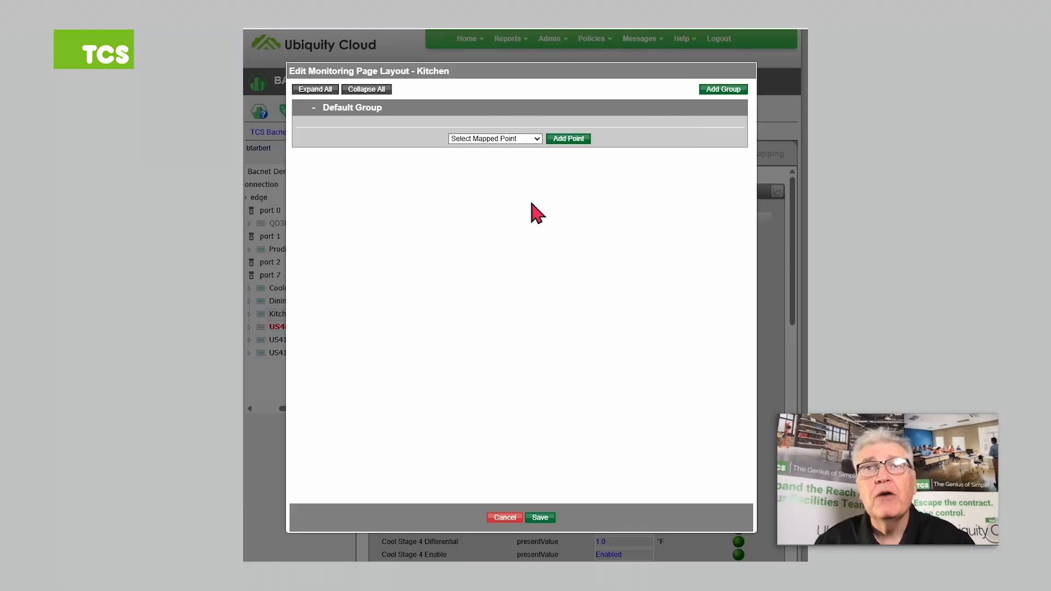
Step: Add a new group to the monitoring layout and name it "Systems and Setpoints"
click(724, 90)
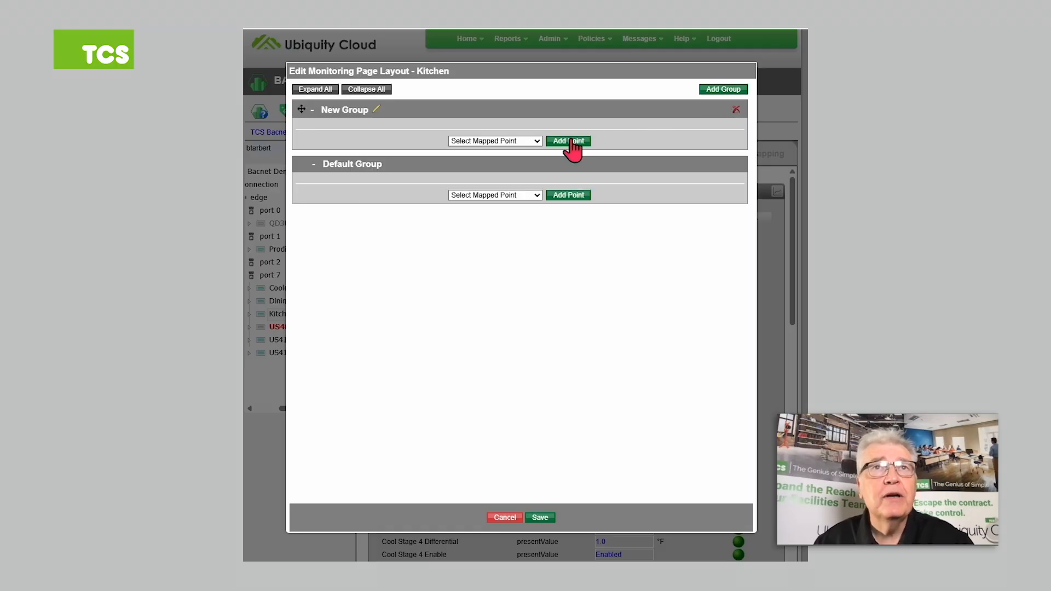
click(376, 110)
triple_click(378, 111)
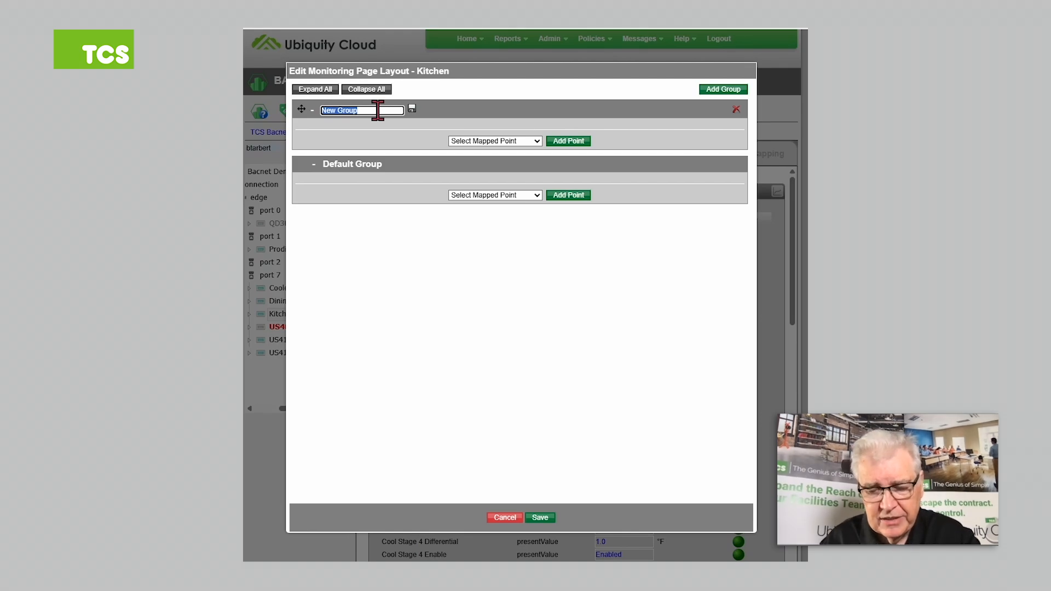
text(Syt)
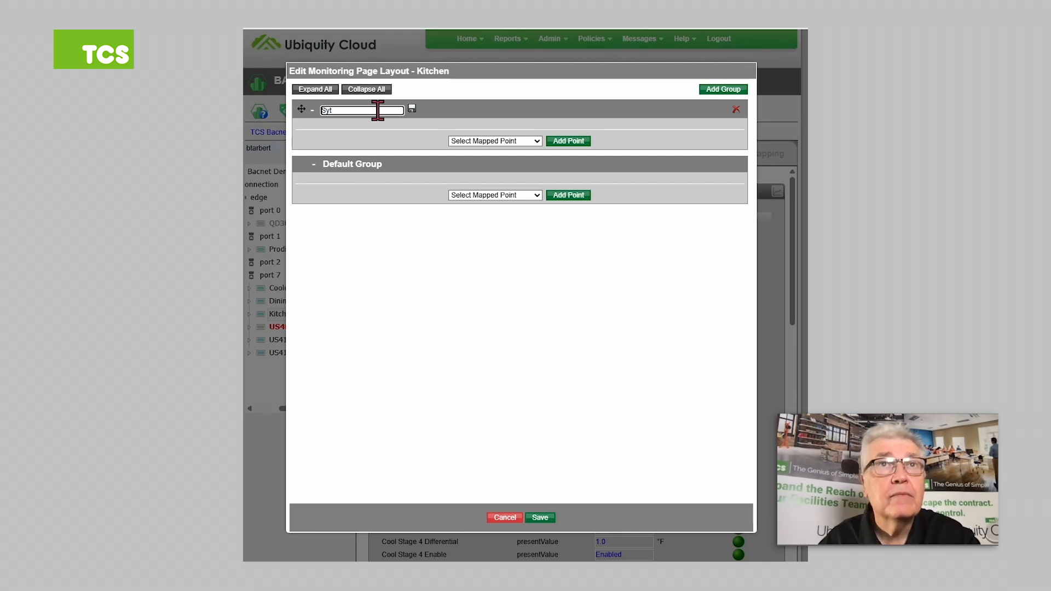
key(BackSpace)
text(stems)
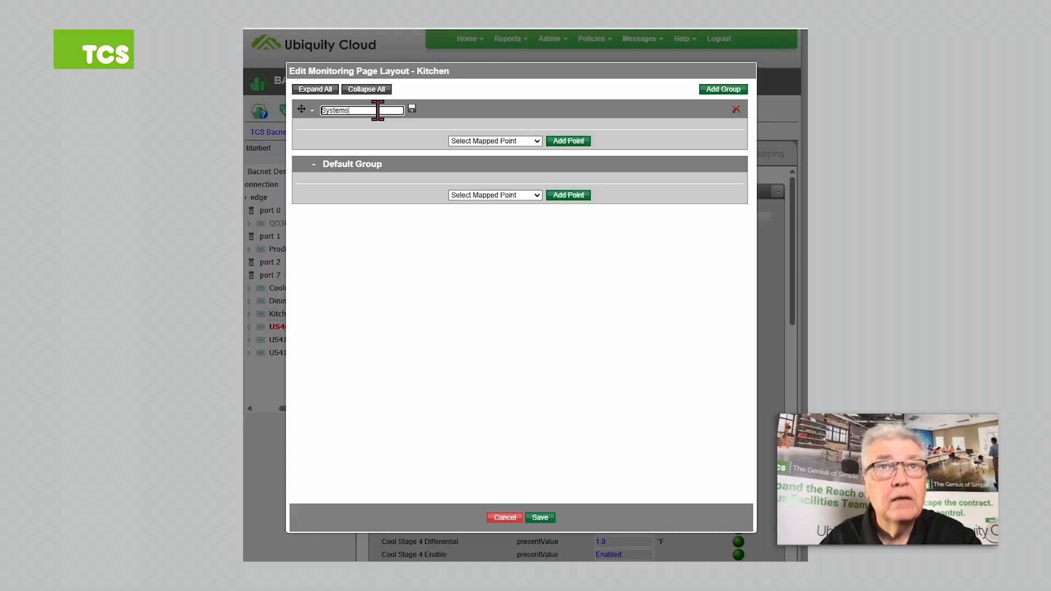
text( and Setpoin)
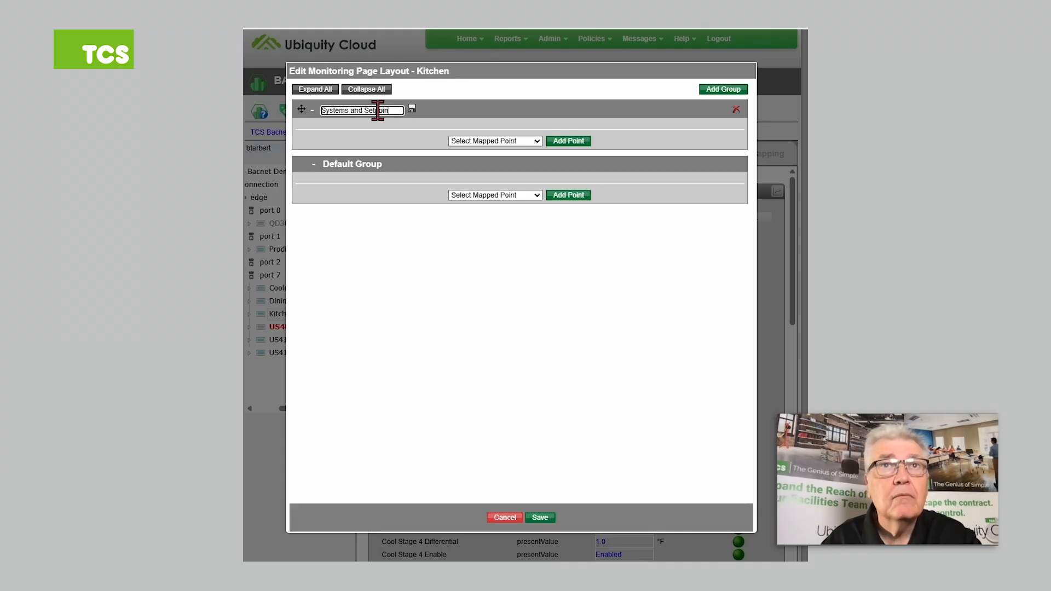
text(ts)
click(413, 109)
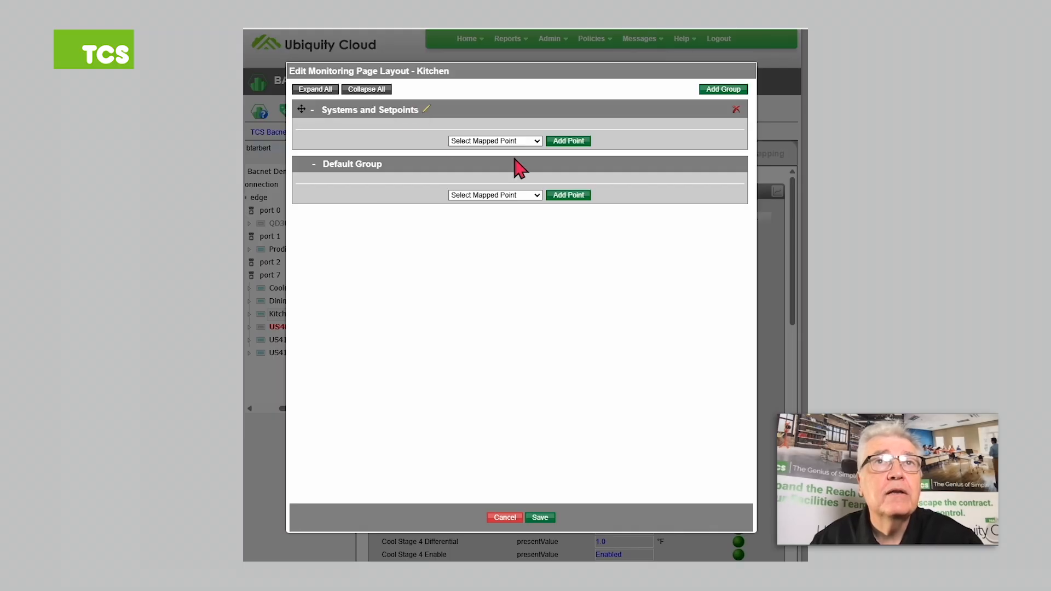
Step: Add the Active Cool Setpoint and Active Heat Setpoint points to the Systems and Setpoints group
click(536, 141)
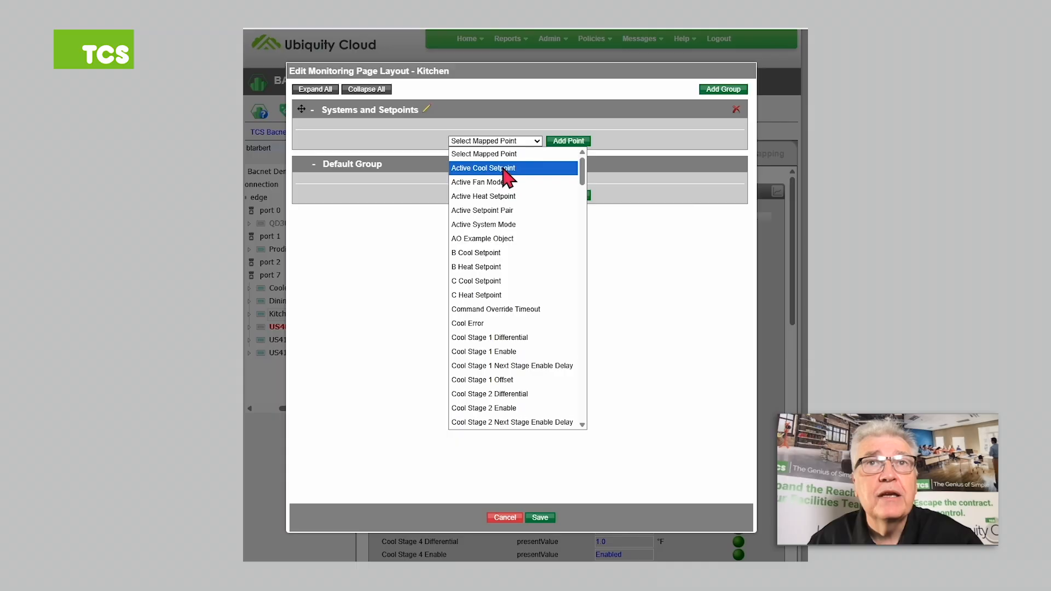
click(507, 174)
click(568, 143)
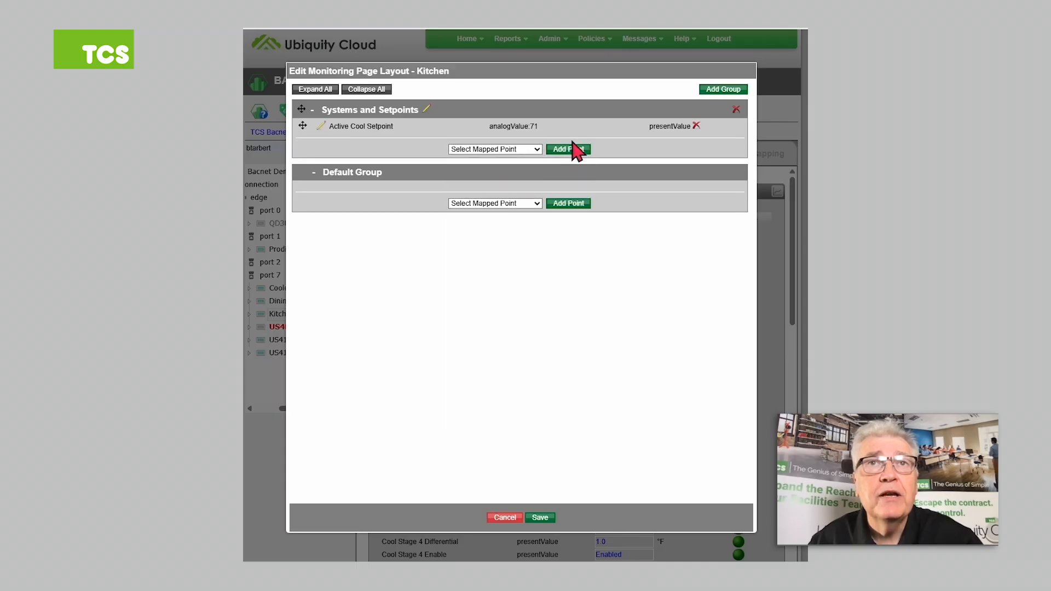
click(536, 150)
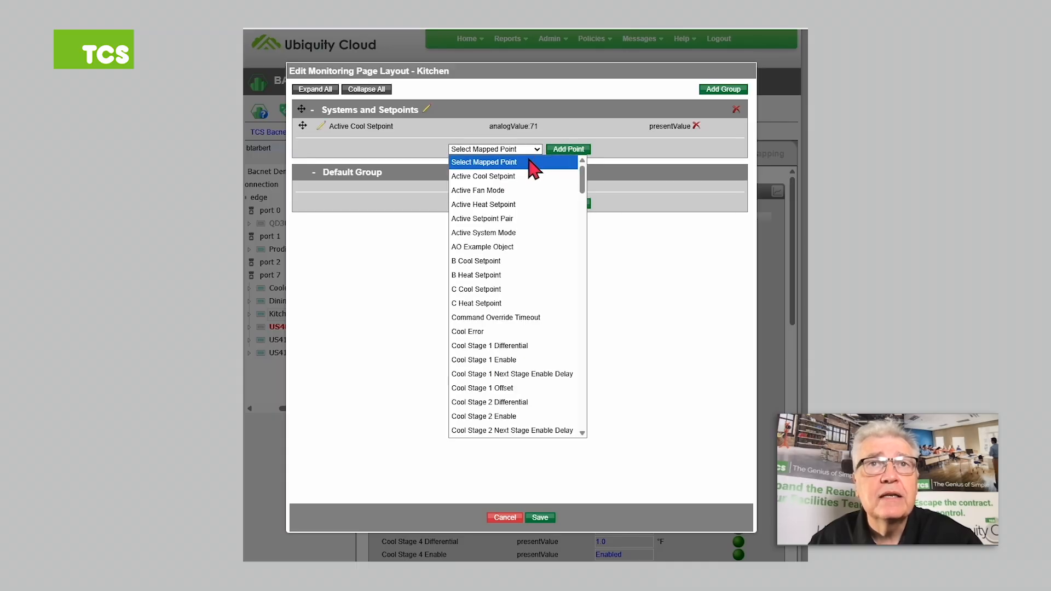
click(512, 204)
click(568, 150)
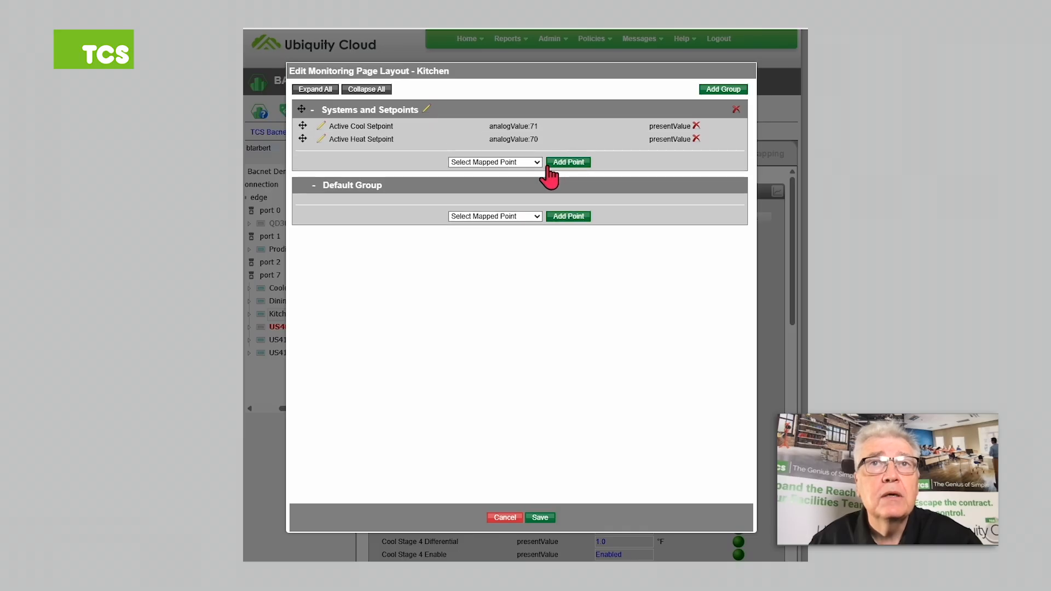
Step: Add the Space Temperature mapped point to the Systems and Setpoints group
click(537, 164)
scroll(527, 253, down, 10)
scroll(527, 253, down, 20)
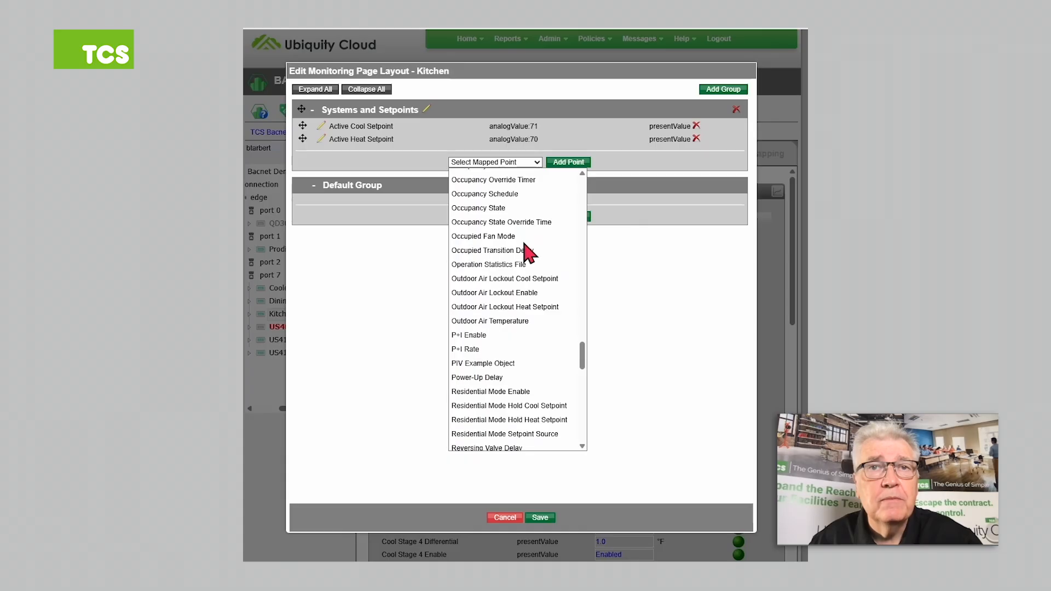
scroll(527, 253, down, 5)
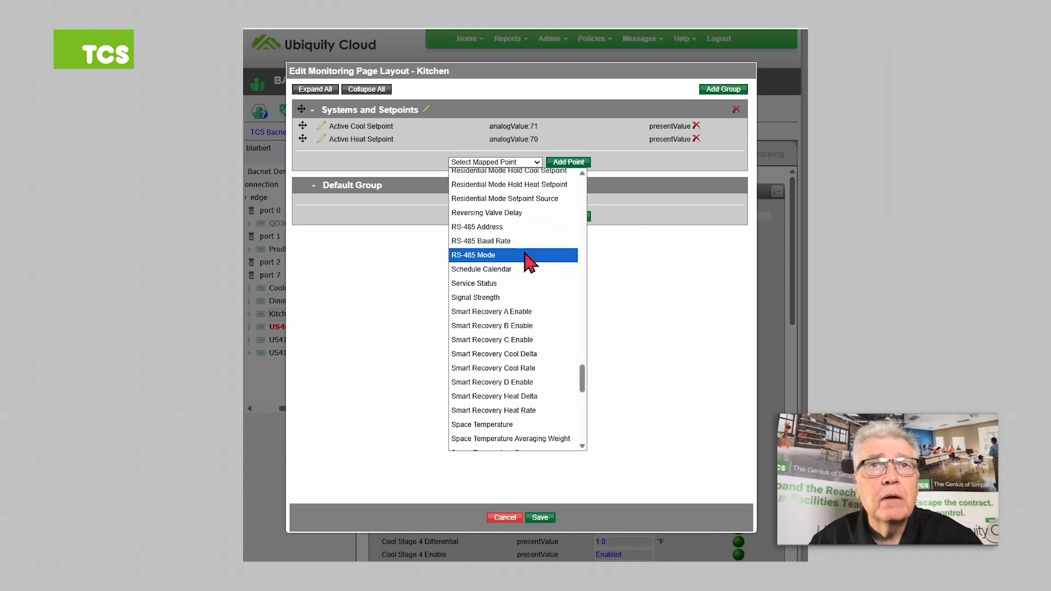
scroll(520, 274, down, 3)
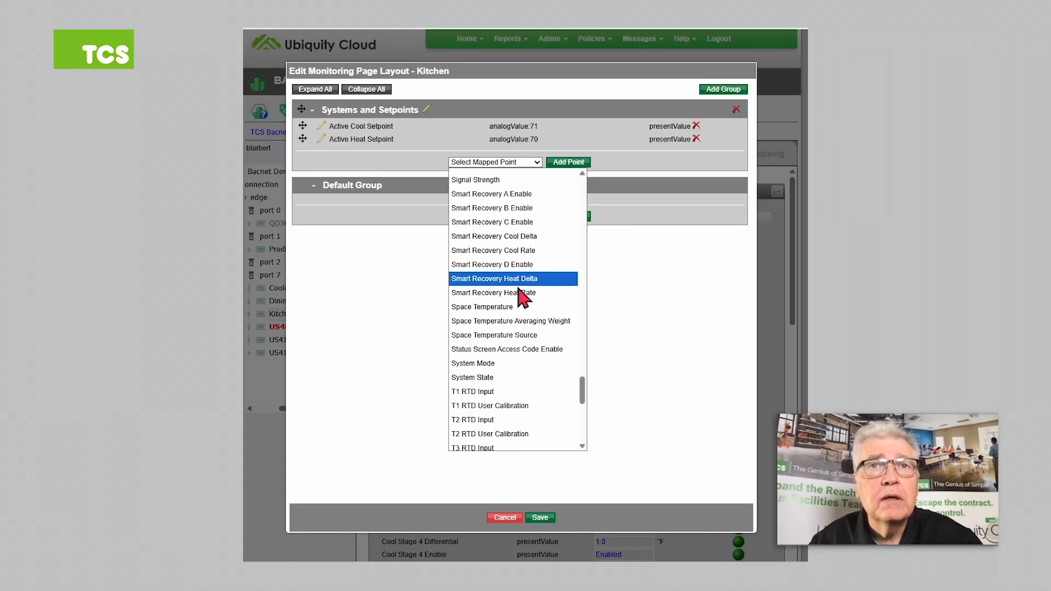
click(507, 307)
click(569, 164)
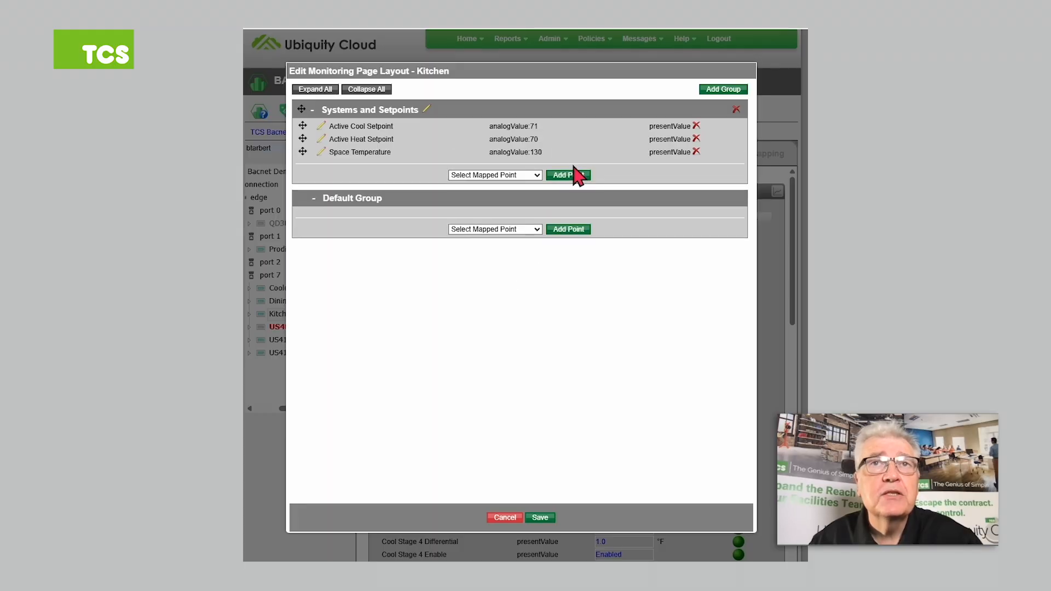
Step: Add the User Setpoint Adjust mapped point to the Systems and Setpoints group
click(534, 176)
scroll(535, 272, down, 10)
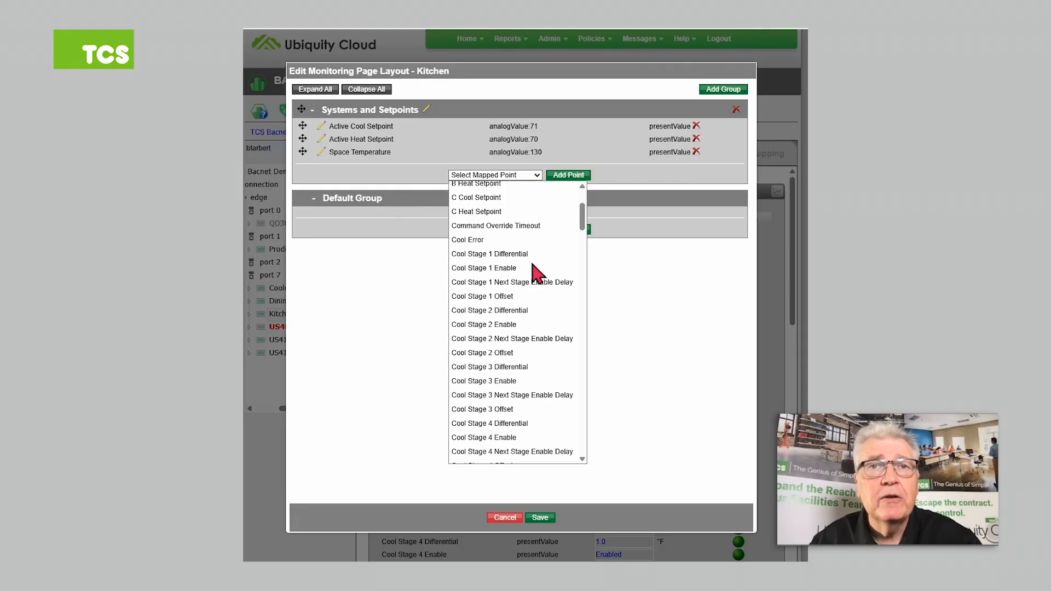
scroll(535, 272, down, 15)
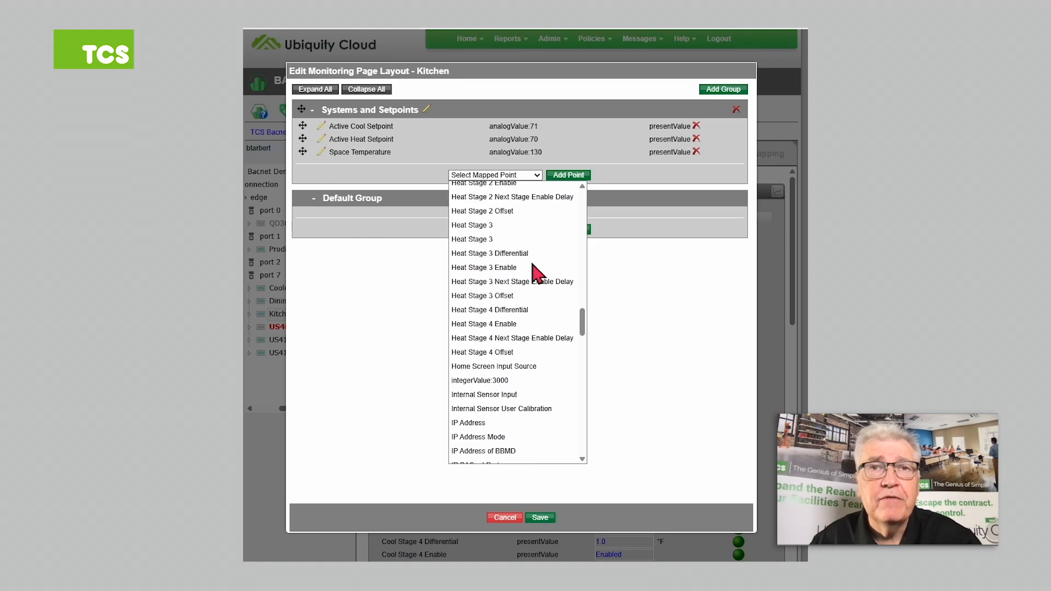
scroll(535, 272, down, 10)
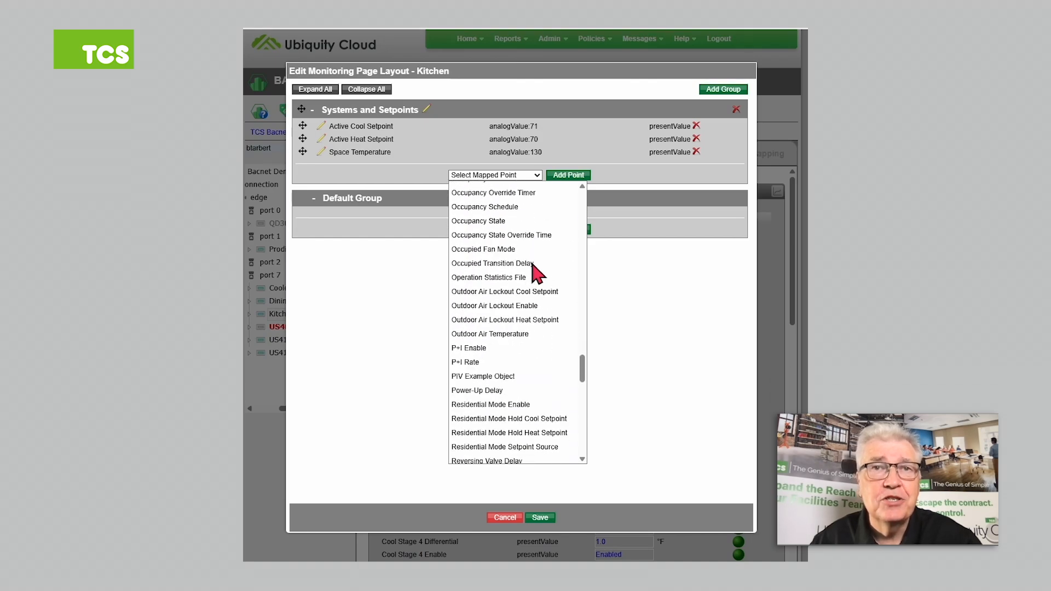
scroll(535, 272, down, 5)
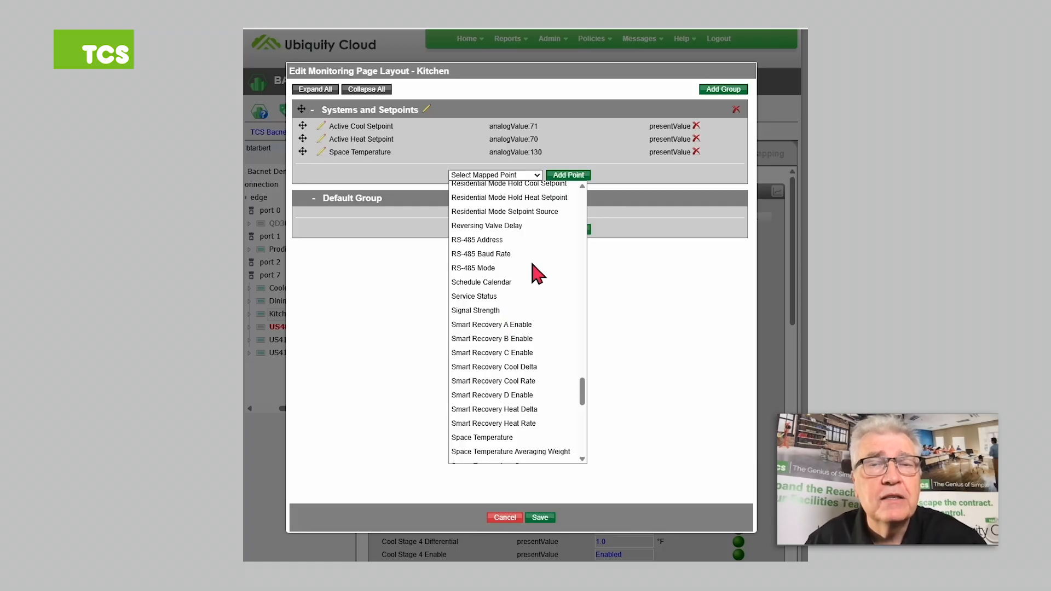
scroll(535, 272, down, 3)
scroll(534, 329, down, 5)
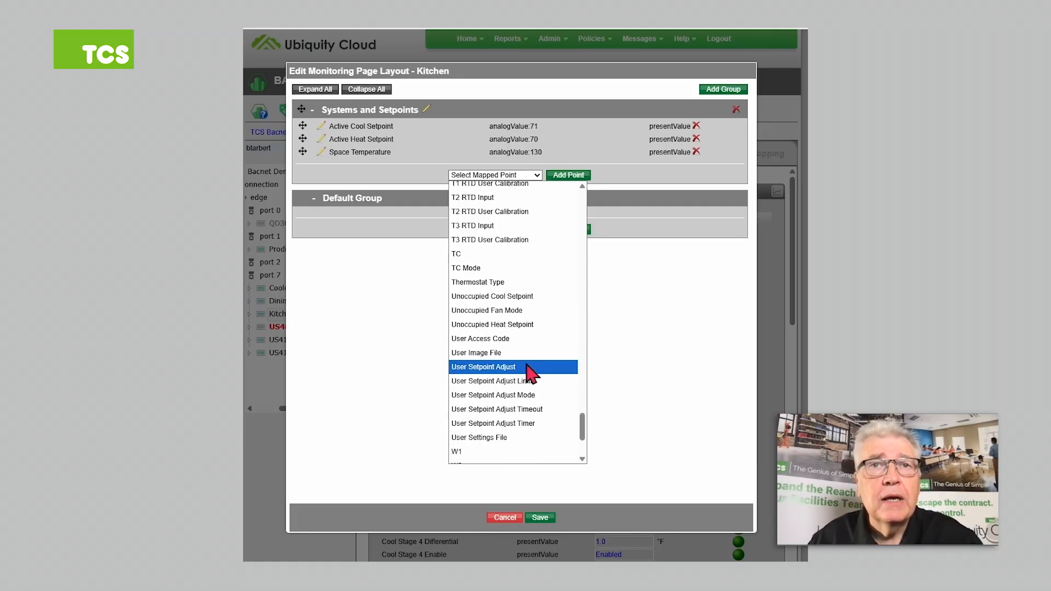
click(493, 367)
click(570, 176)
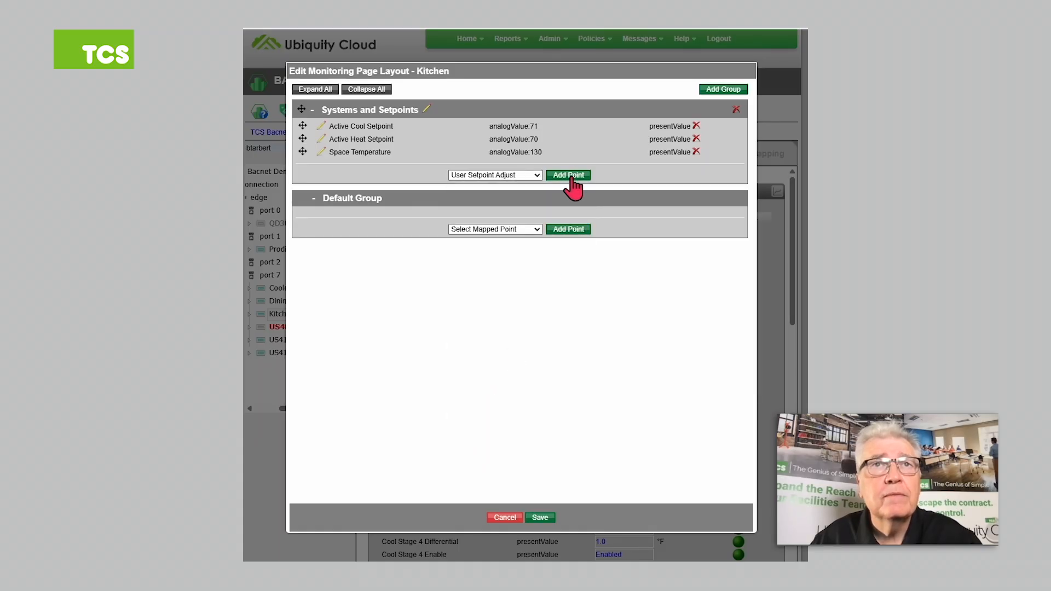
Step: Add the Occ Cool Setpoint mapped point to the Systems and Setpoints group
click(537, 188)
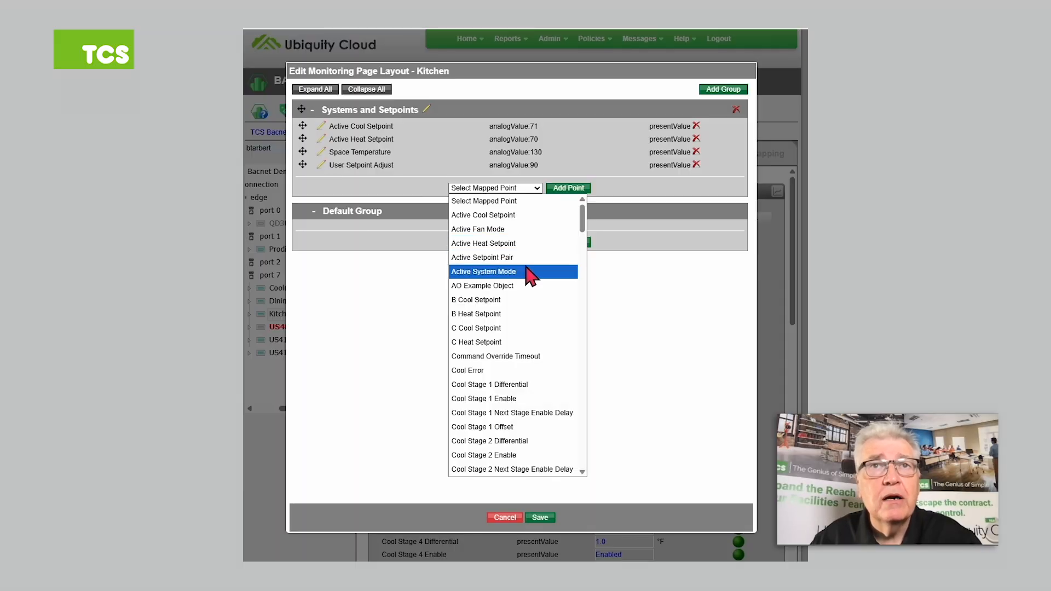
scroll(529, 273, down, 3)
scroll(530, 272, up, 3)
scroll(529, 272, down, 9)
scroll(530, 272, down, 15)
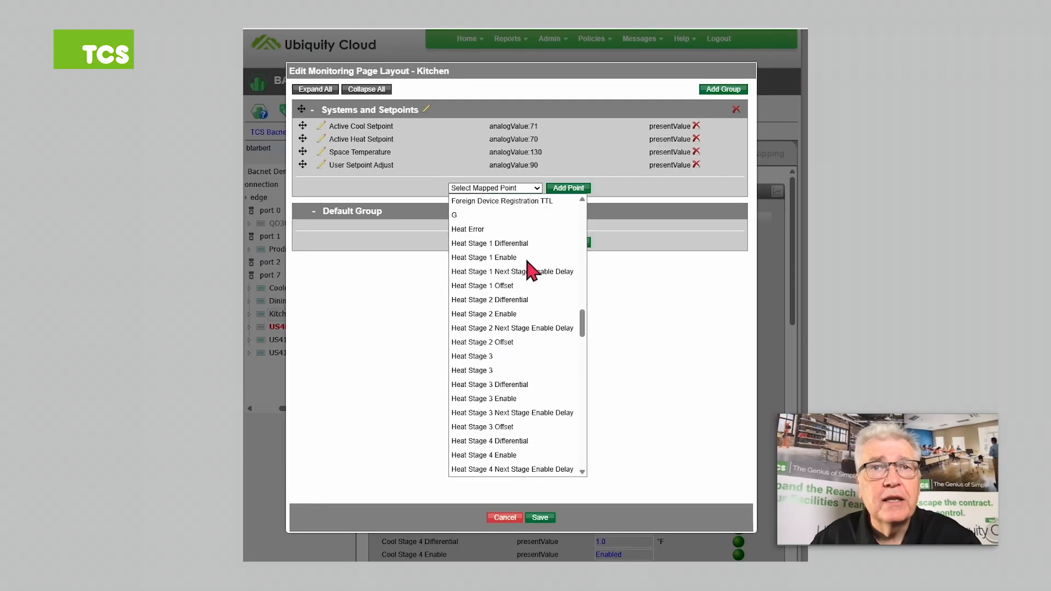
scroll(530, 272, down, 3)
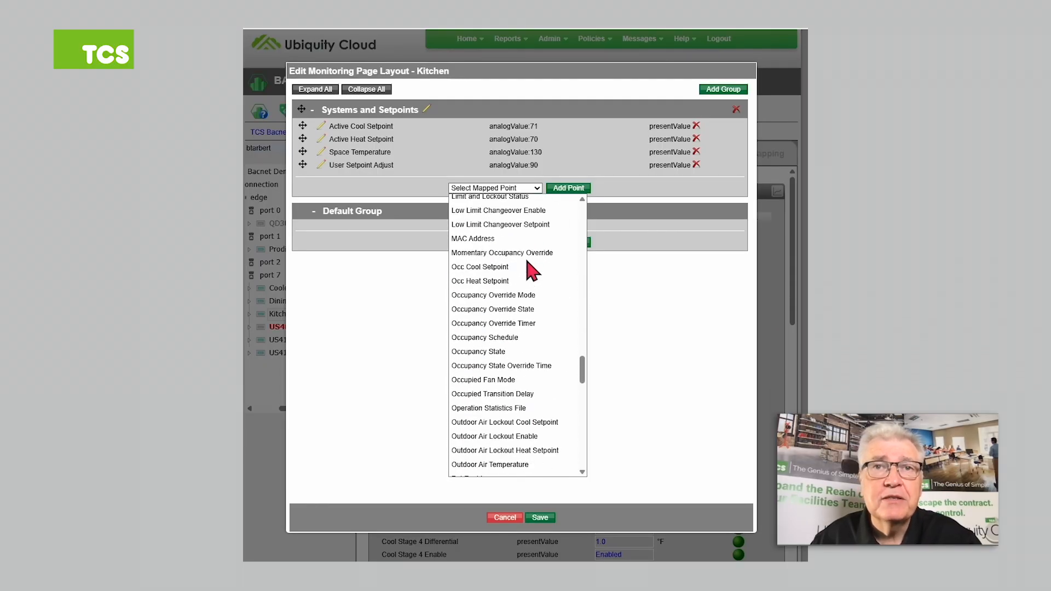
click(507, 268)
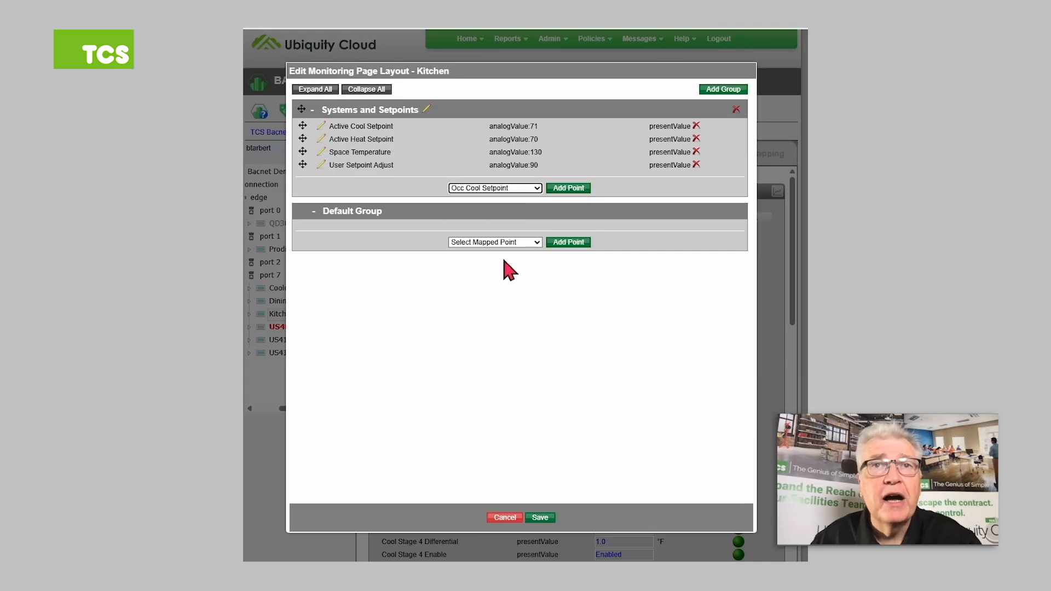
click(570, 188)
Step: Add the Occ Heat Setpoint mapped point to the Systems and Setpoints group
click(538, 201)
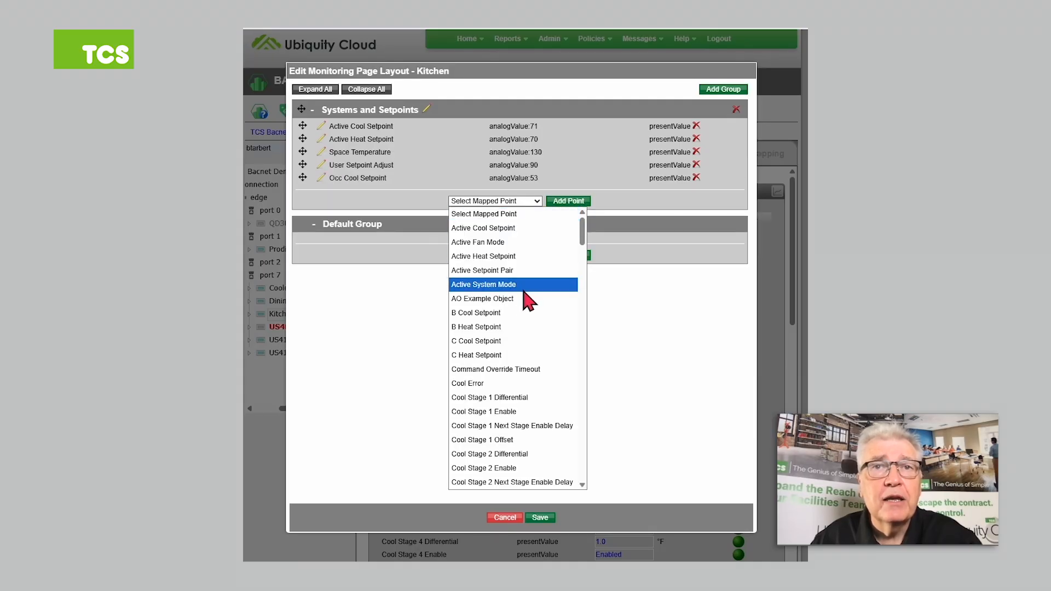
scroll(527, 313, down, 15)
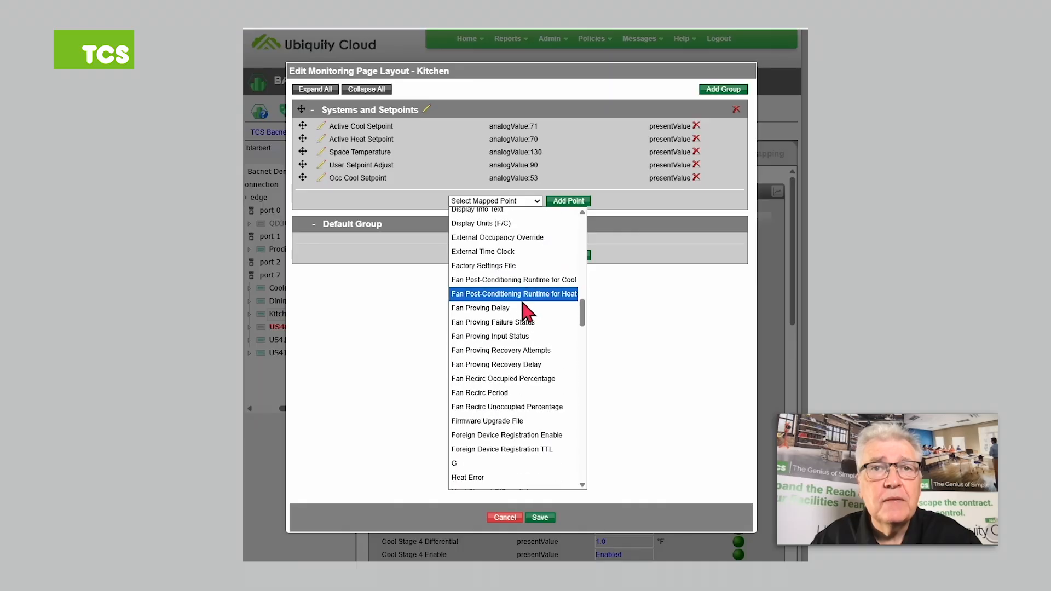
scroll(528, 313, down, 15)
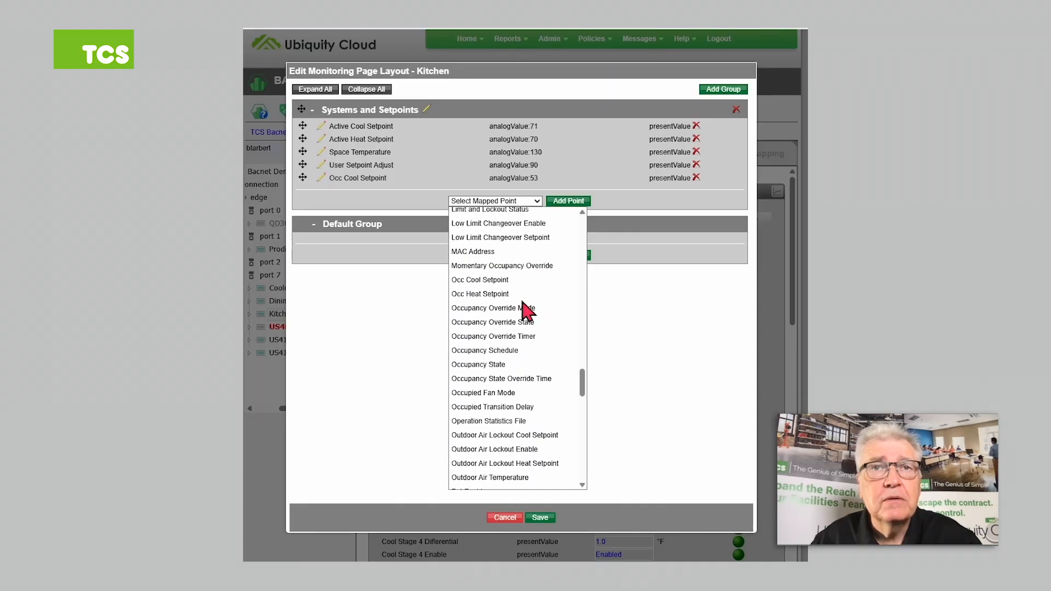
click(517, 296)
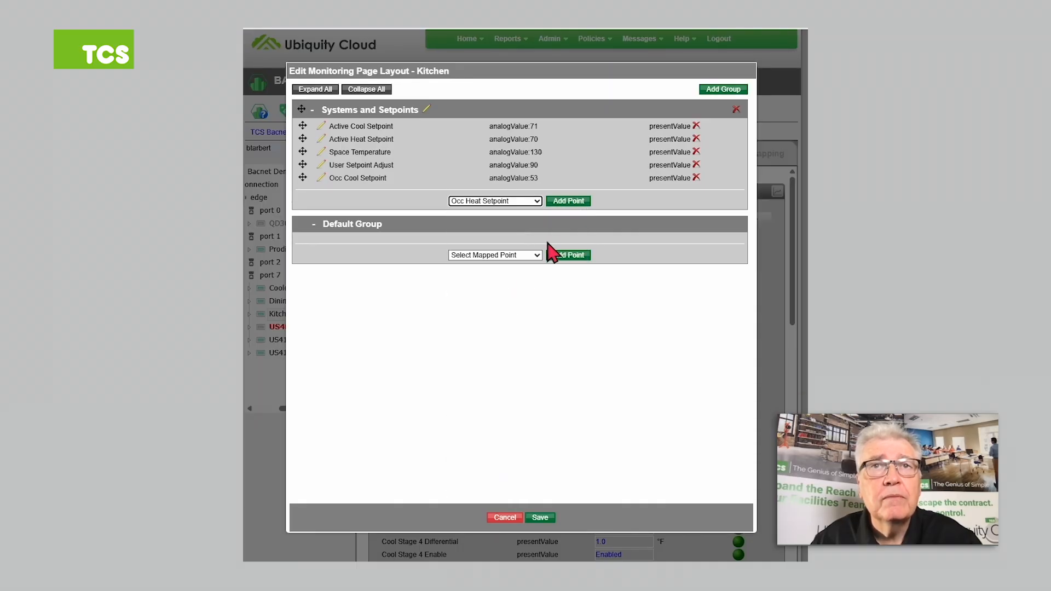
click(574, 203)
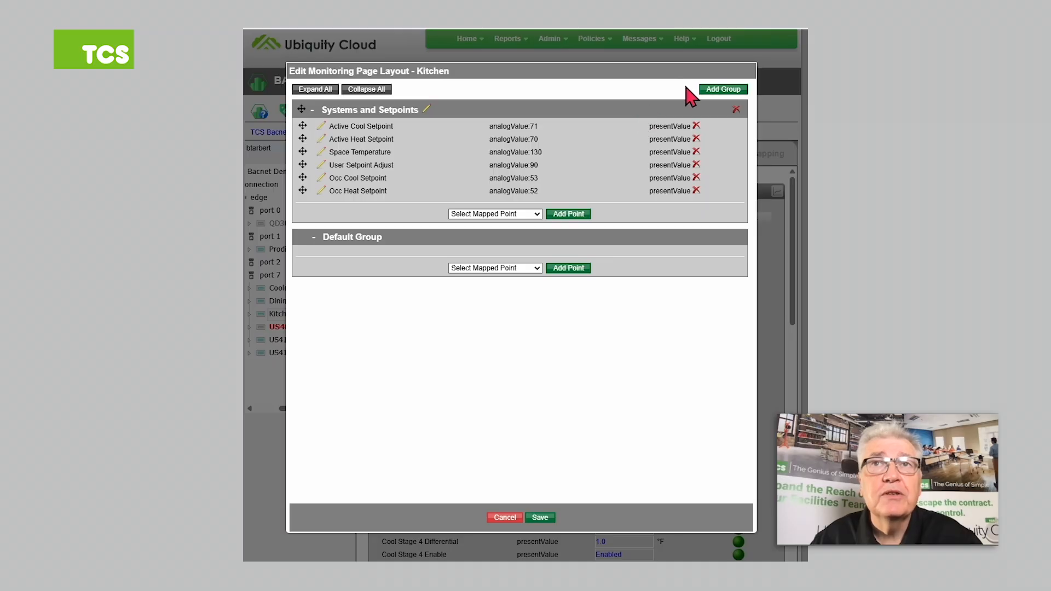
Step: Add a new group to the Kitchen monitoring page layout and name it Digital Inputs
click(715, 91)
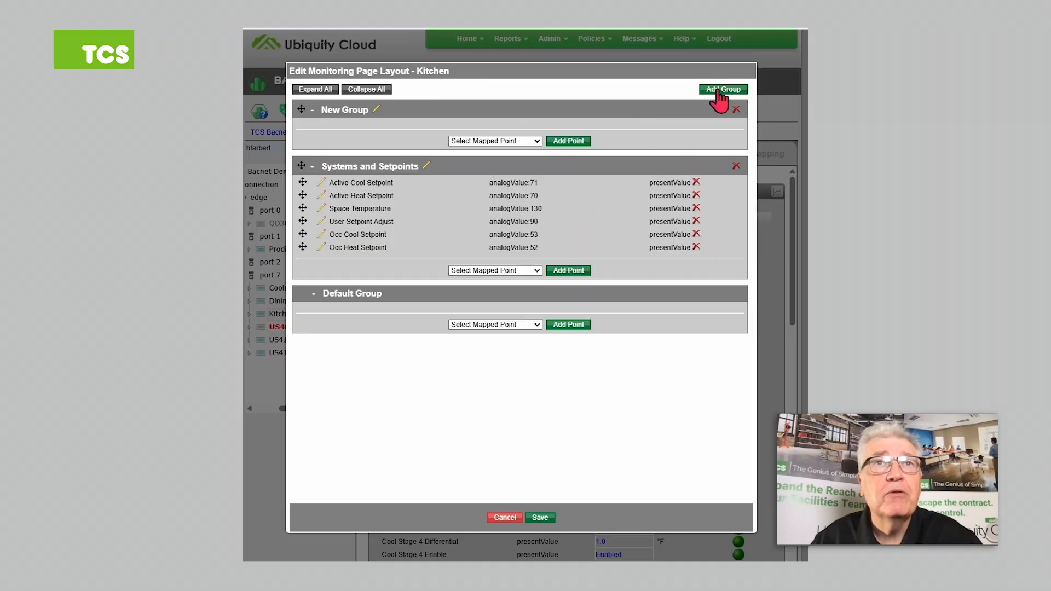
click(382, 111)
double_click(378, 108)
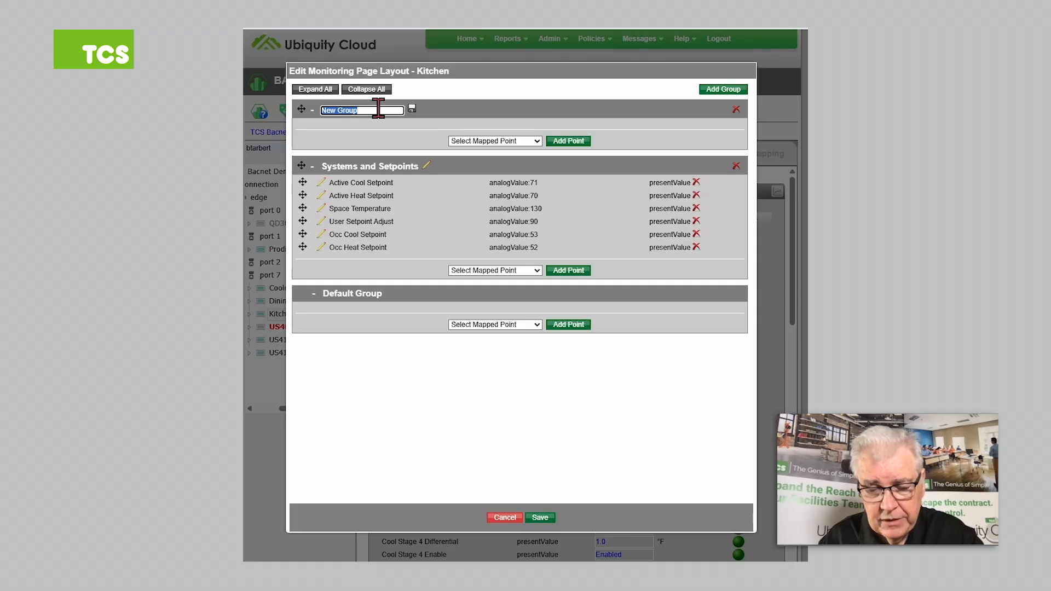
text(Digital In)
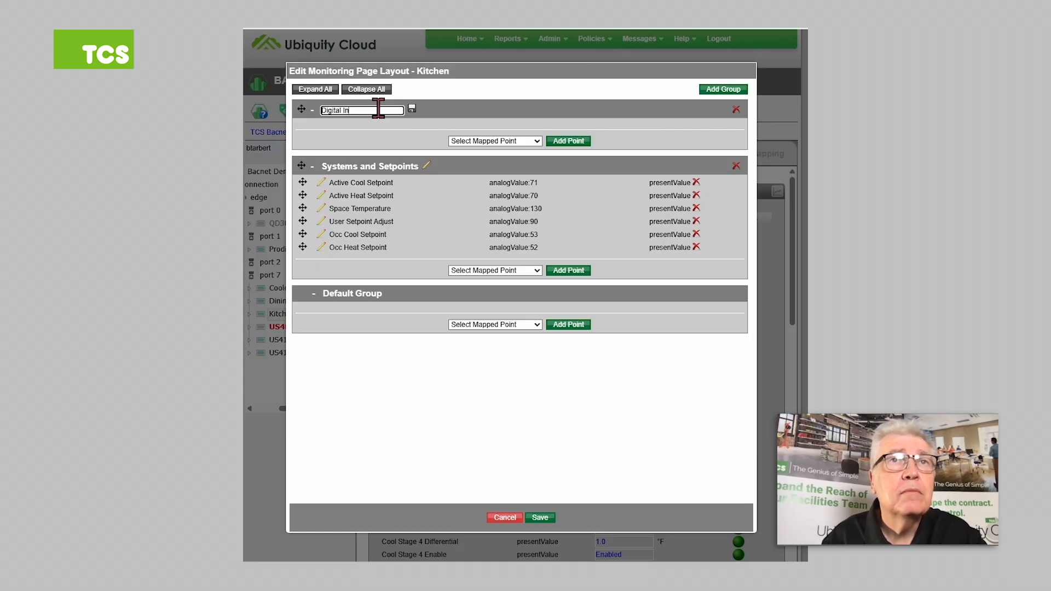
text(puts)
click(412, 109)
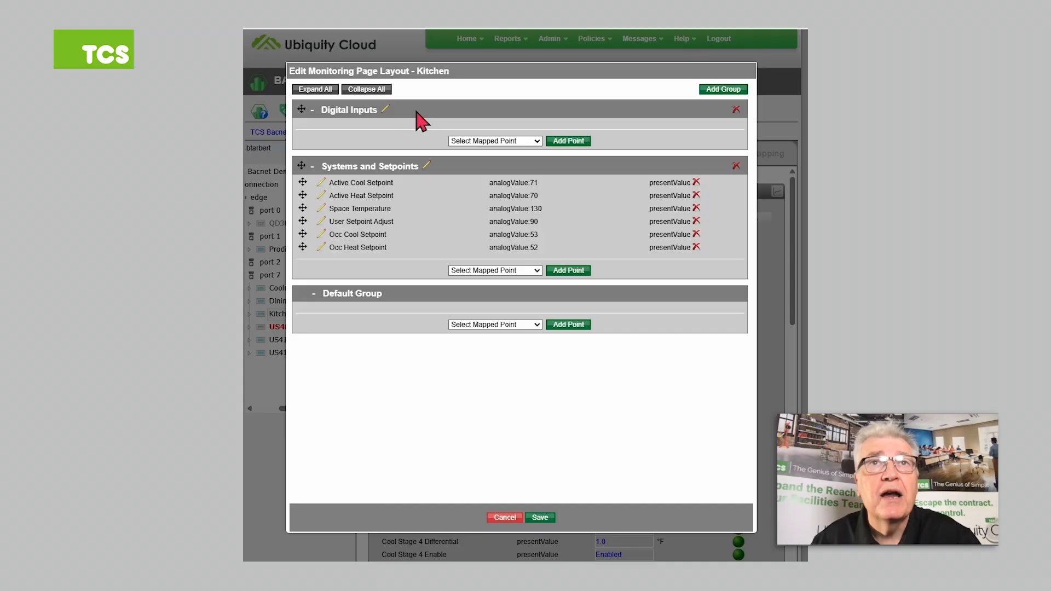
Step: Add the DI1 mapped point to the Digital Inputs group
click(513, 144)
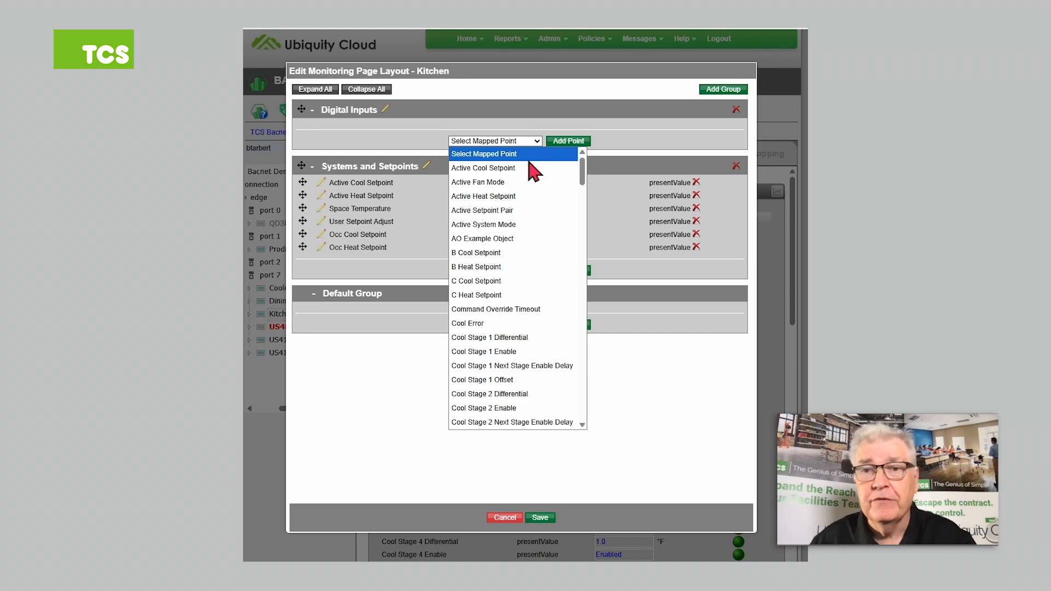
scroll(534, 173, down, 12)
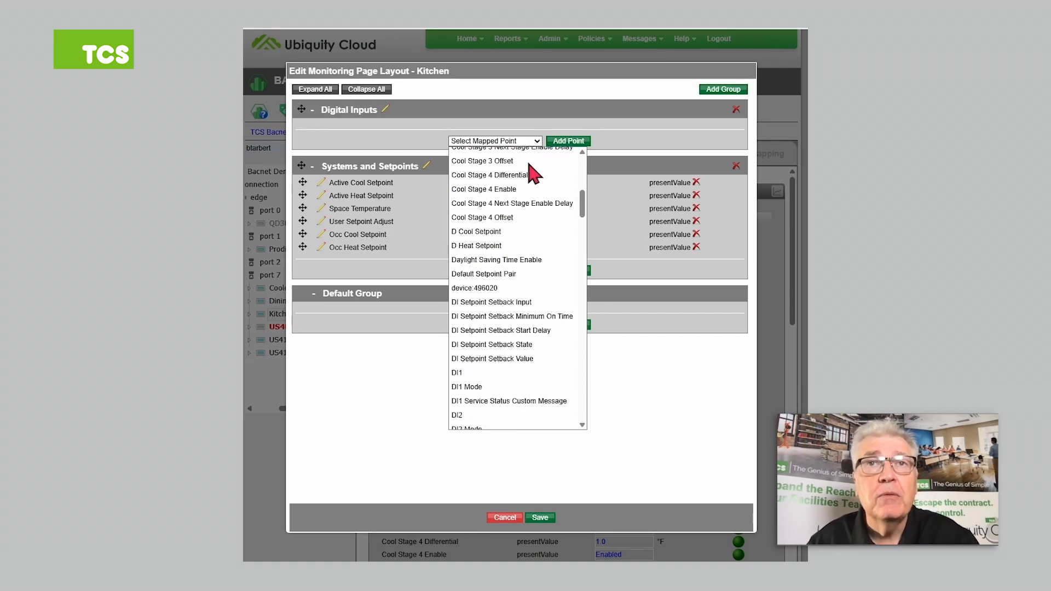
scroll(534, 174, up, 3)
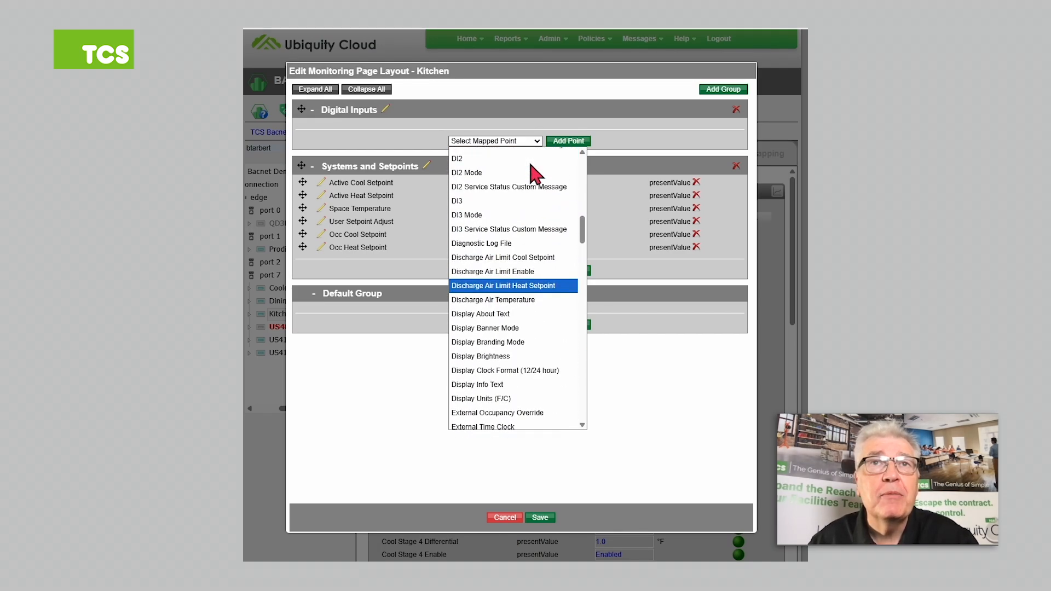
scroll(534, 174, up, 3)
click(494, 235)
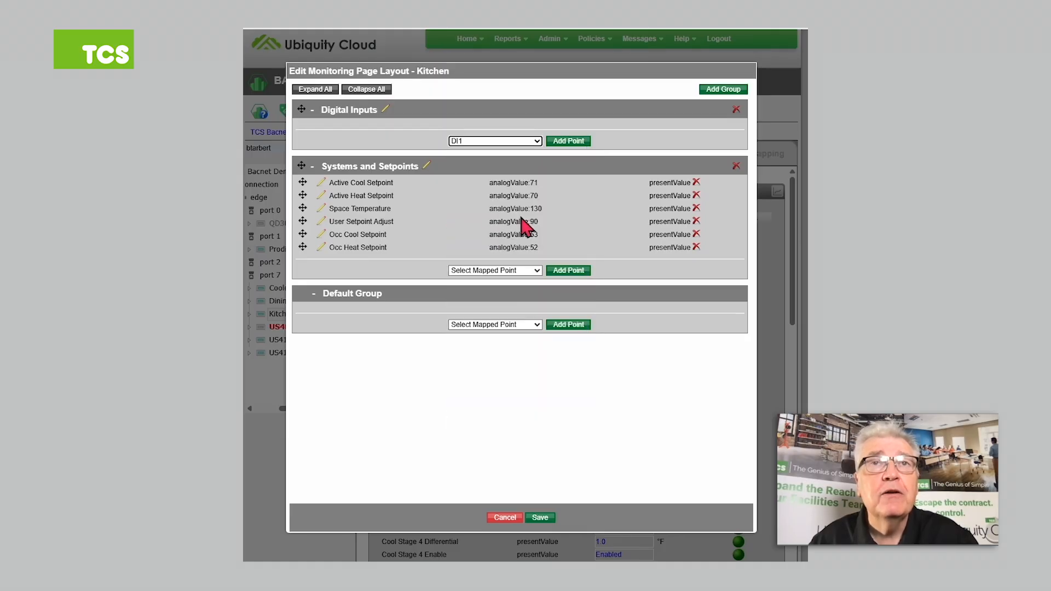
click(554, 143)
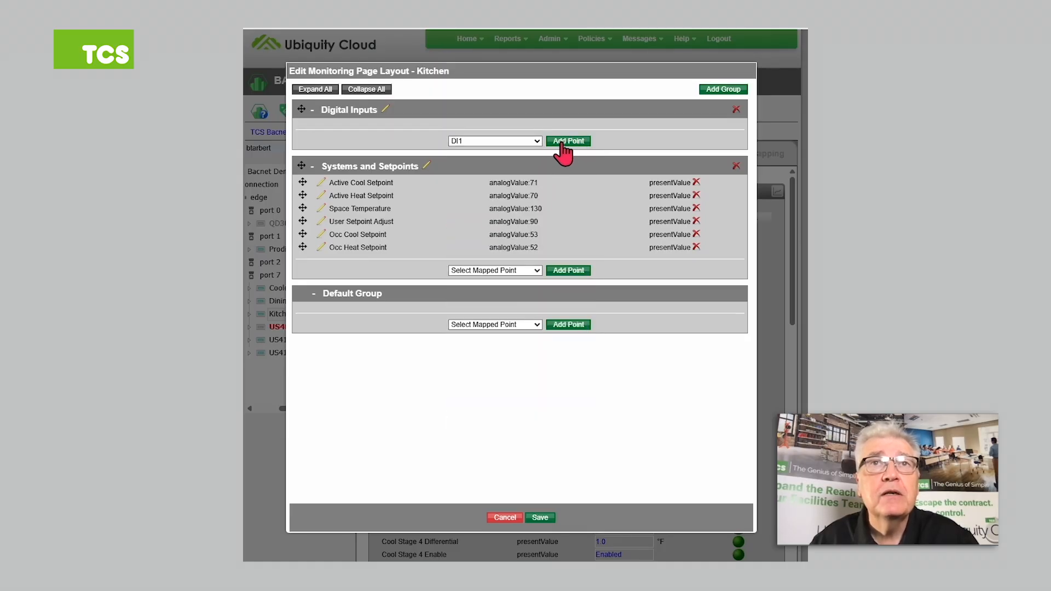
Step: Add the DI2 and DI3 mapped points to the Digital Inputs group
click(538, 150)
scroll(533, 240, down, 12)
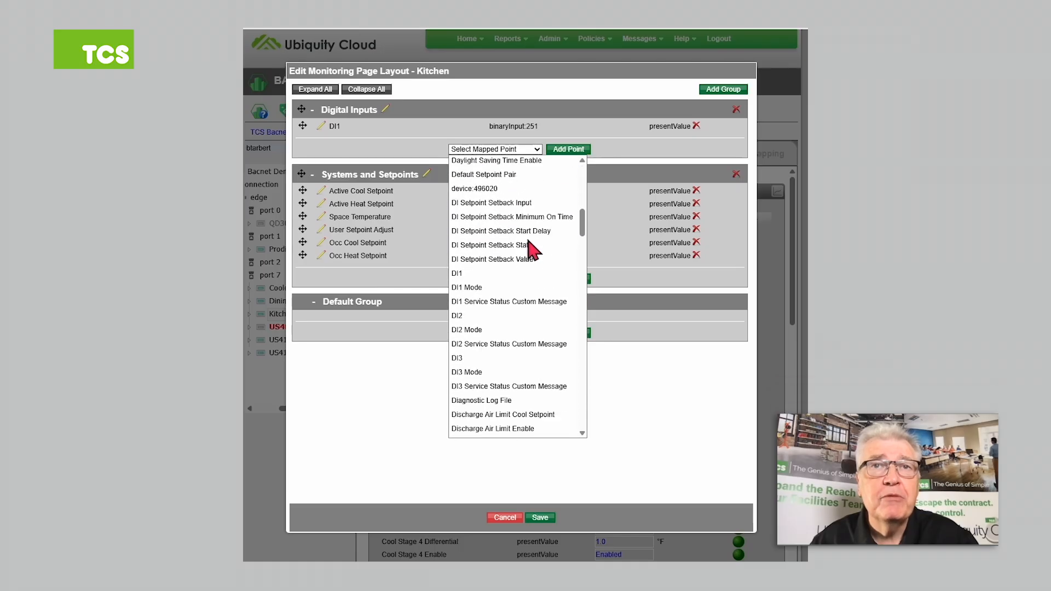
click(491, 170)
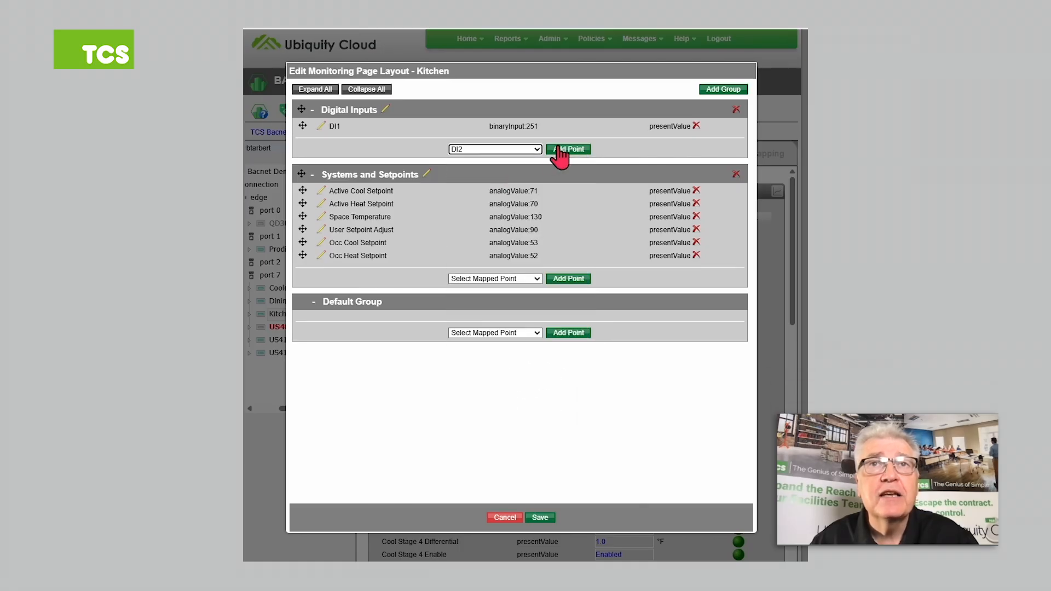
click(565, 150)
click(537, 163)
scroll(529, 224, down, 10)
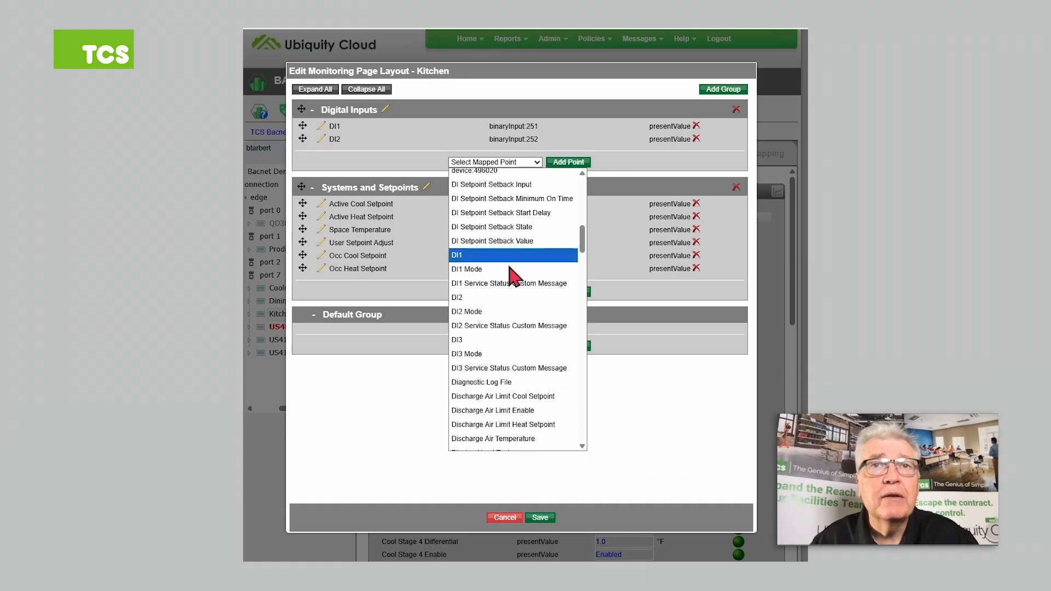
click(492, 341)
click(569, 162)
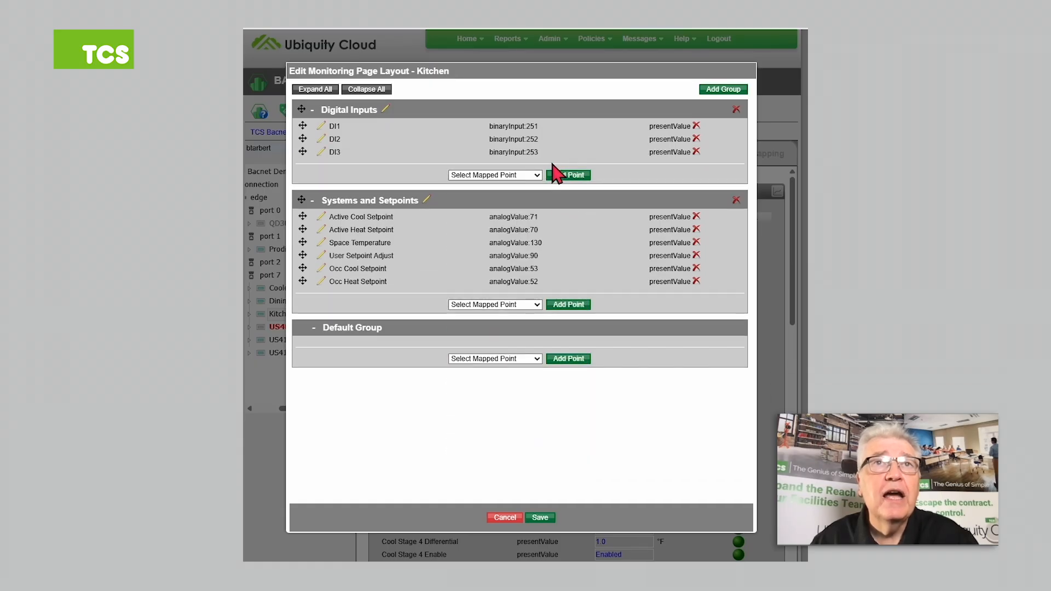
Step: Move the Digital Inputs group below Systems and Setpoints and save the monitoring page layout
drag(303, 109, 321, 253)
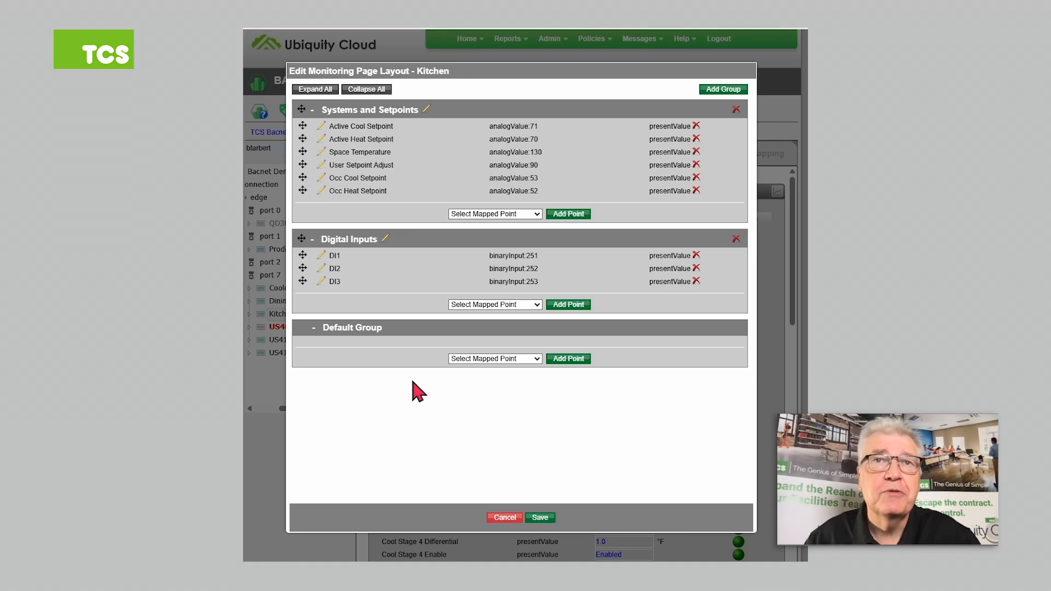
click(544, 519)
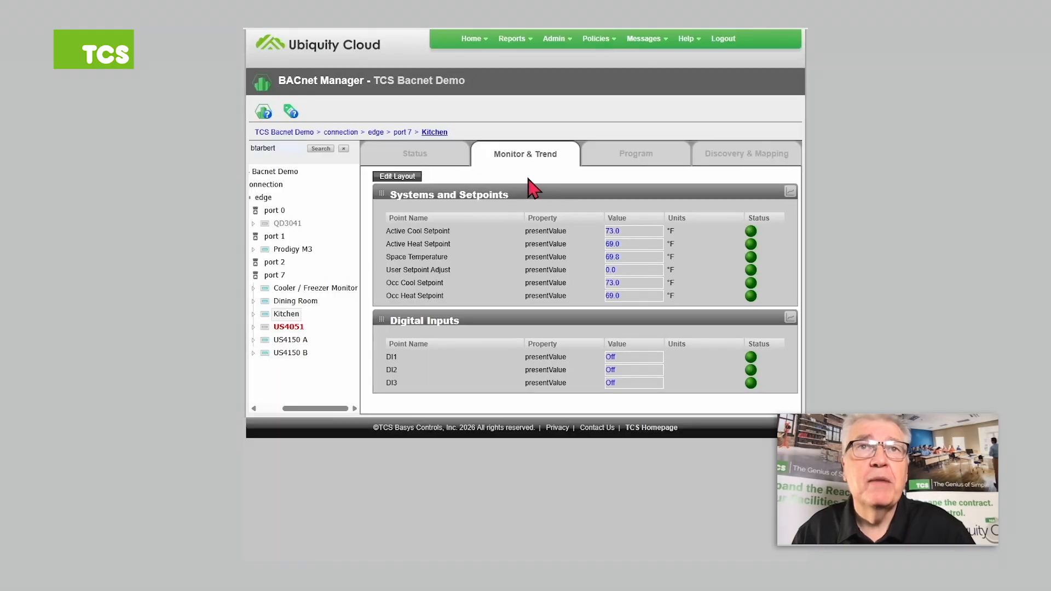
Step: Go to the site home page and open the Kitchen controller's summary to check its customized point groups
click(471, 40)
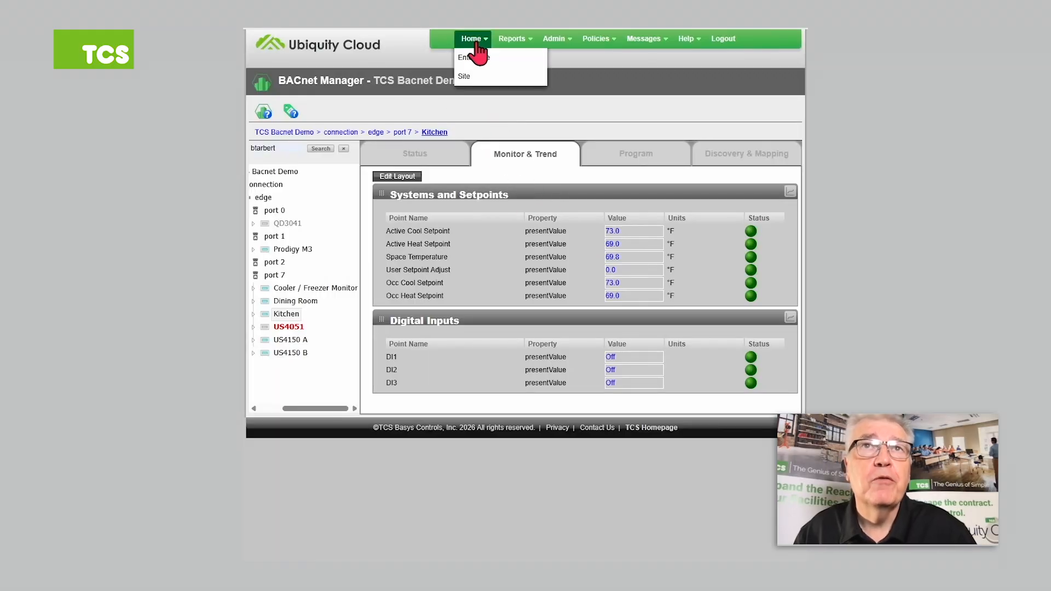
click(463, 77)
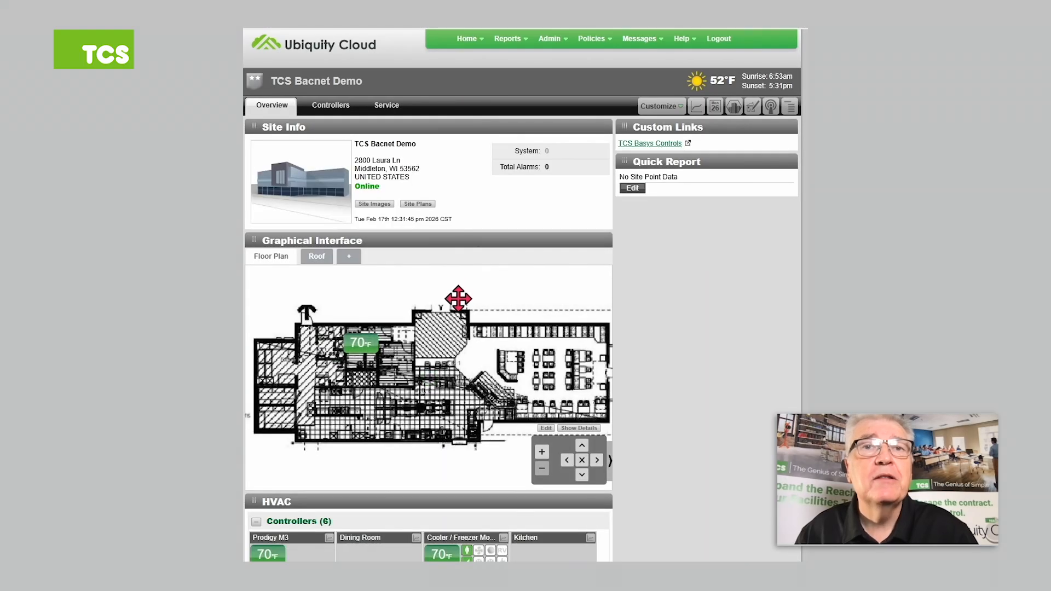
scroll(669, 405, down, 3)
click(544, 474)
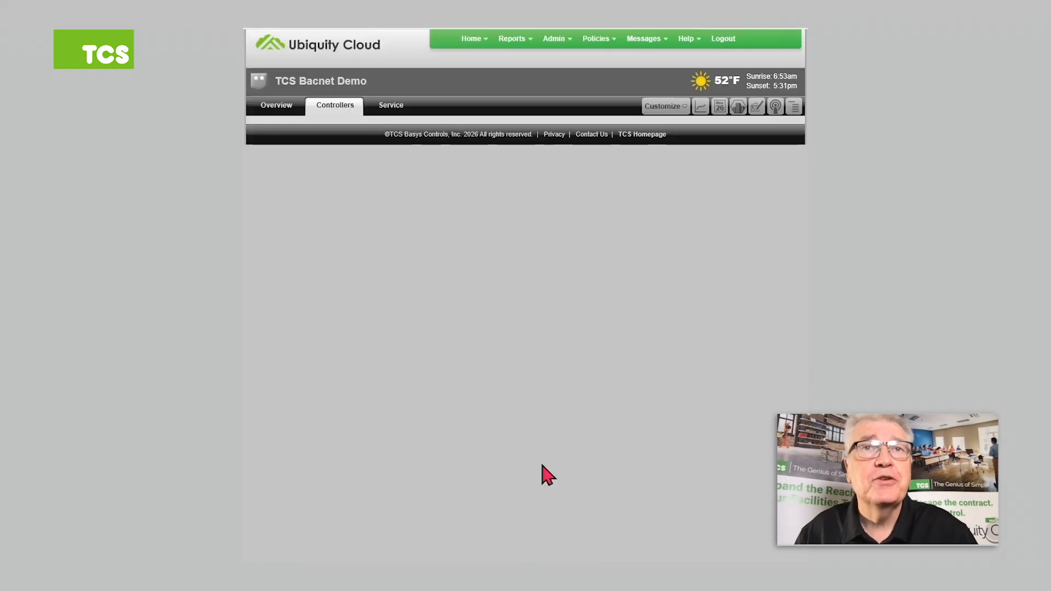
scroll(460, 323, down, 1)
scroll(462, 325, down, 1)
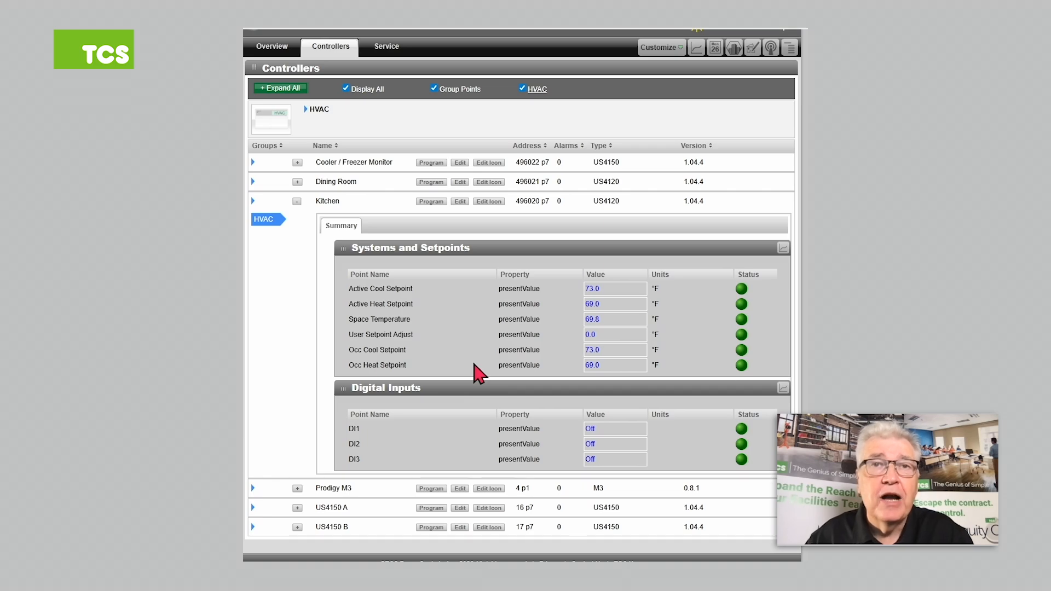
Step: Return to the site overview and examine the Kitchen tile among the HVAC controllers
click(275, 46)
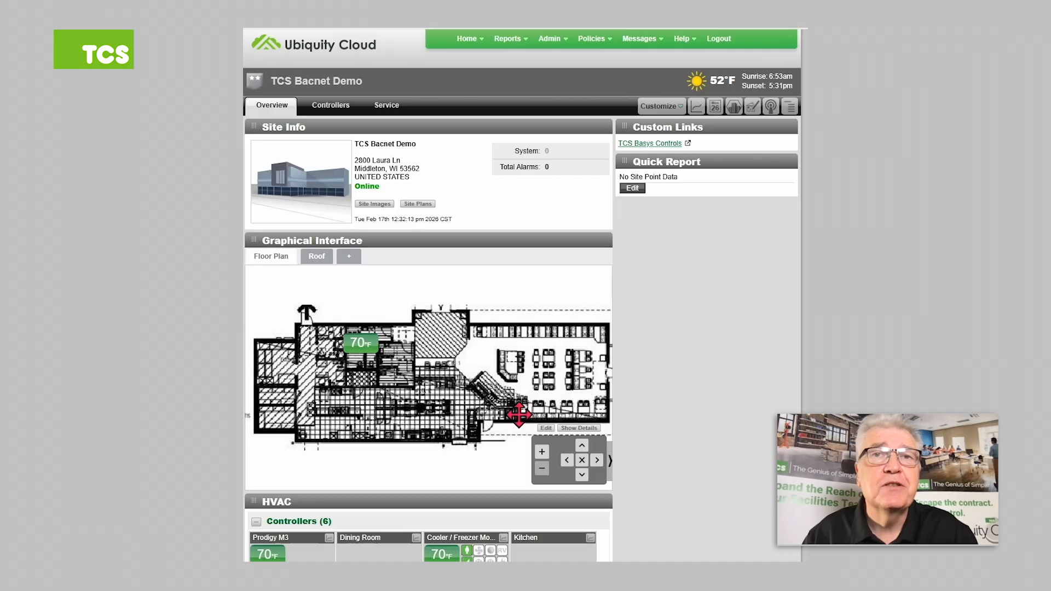
scroll(772, 332, down, 1)
scroll(773, 332, down, 2)
mouse_move(459, 477)
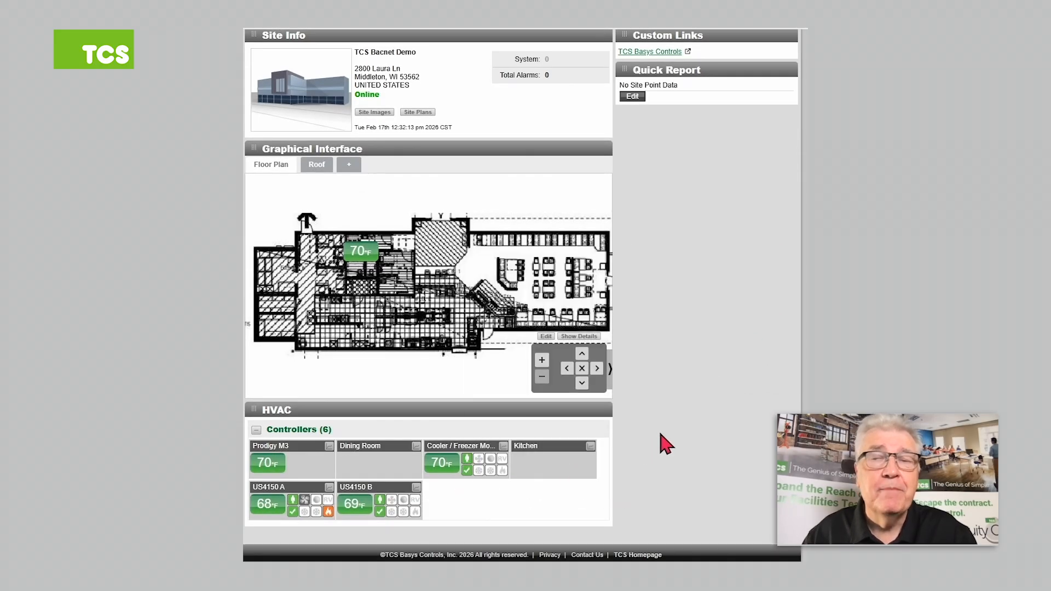